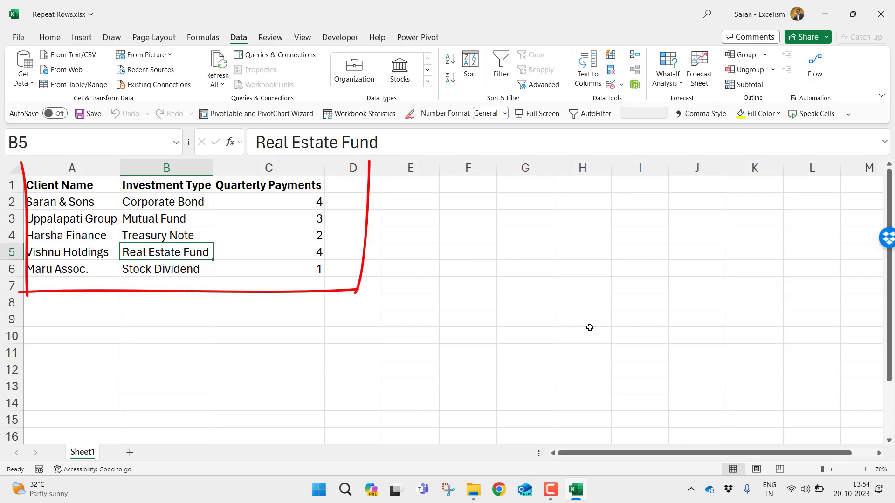
drag(86, 187, 296, 253)
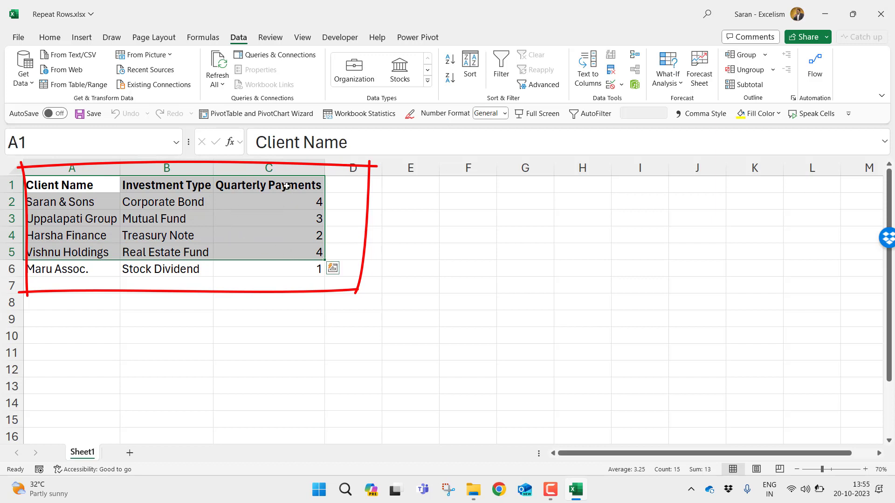
drag(287, 187, 293, 265)
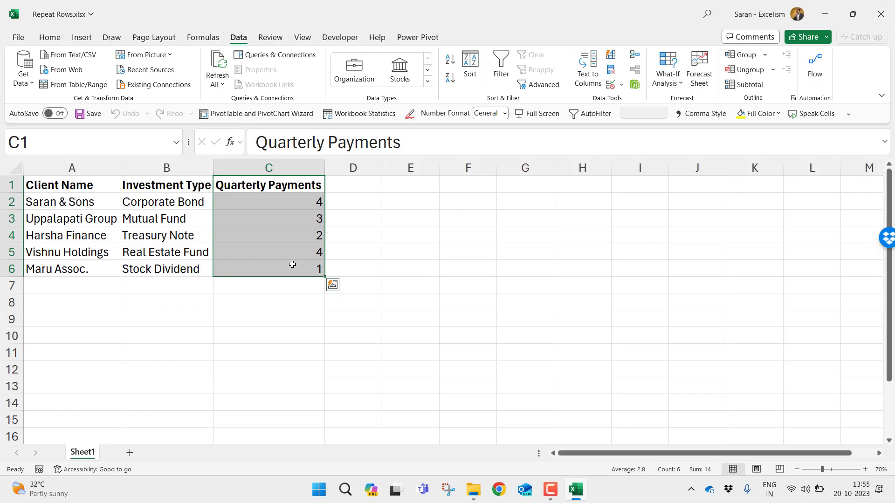
click(140, 237)
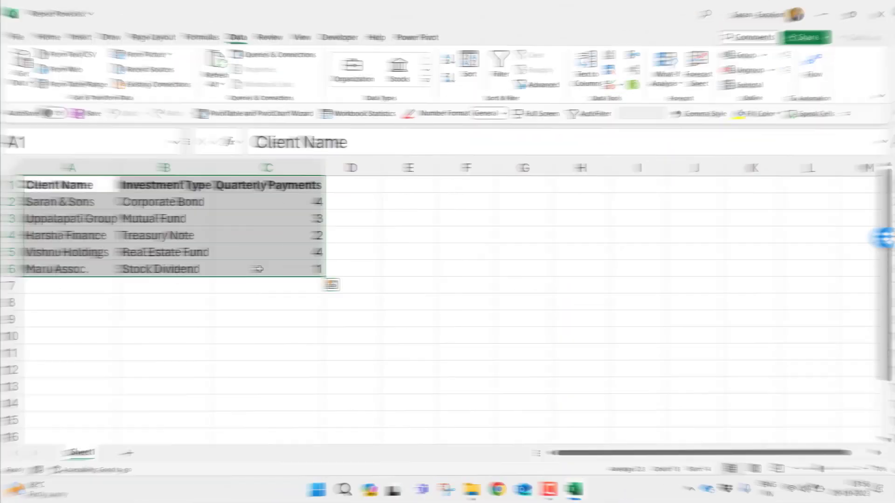
key(ctrl+t)
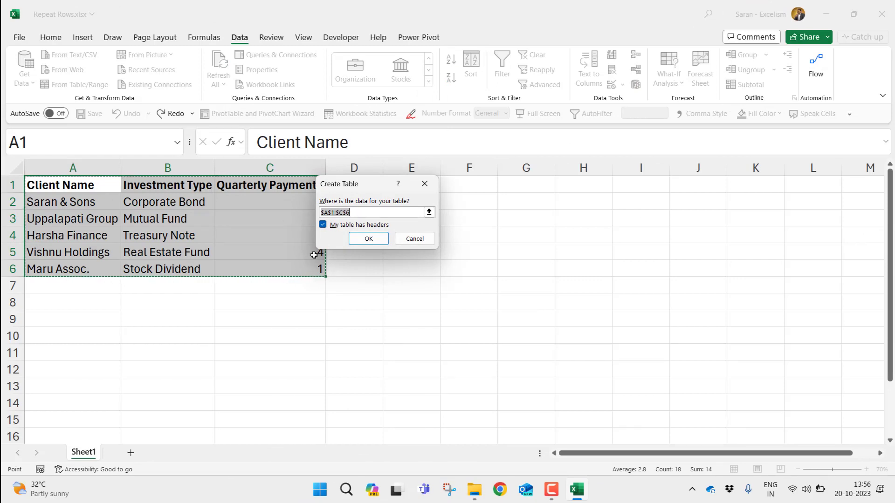
click(417, 239)
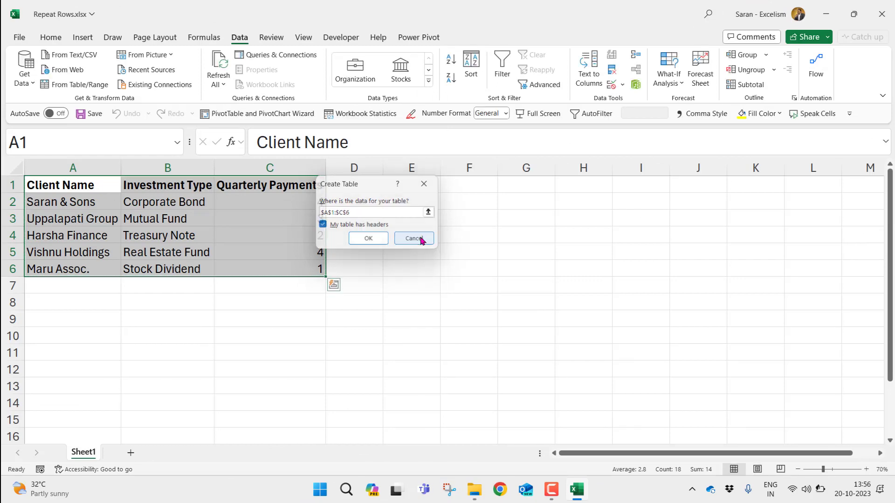
click(83, 38)
click(110, 65)
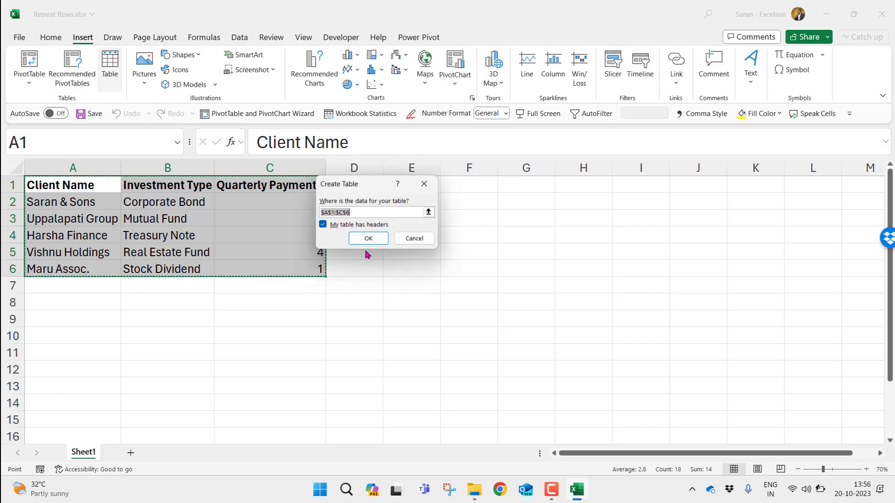
click(414, 239)
click(51, 37)
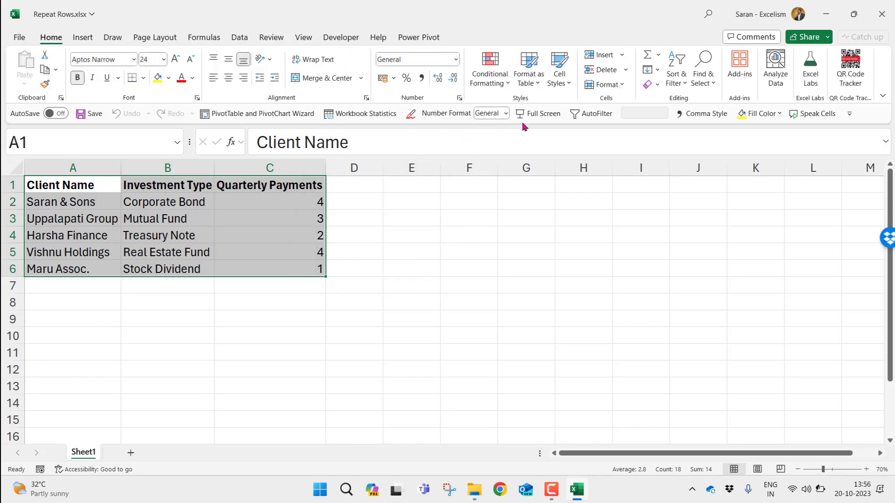
click(559, 80)
click(544, 82)
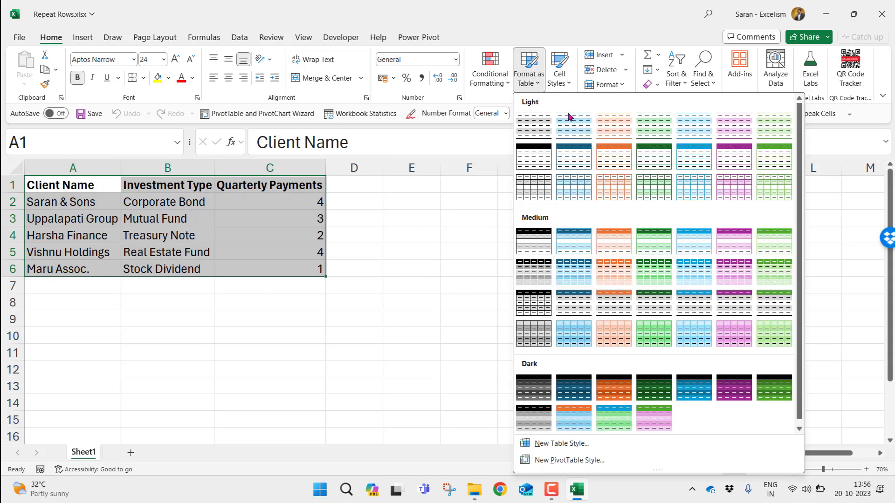
click(534, 125)
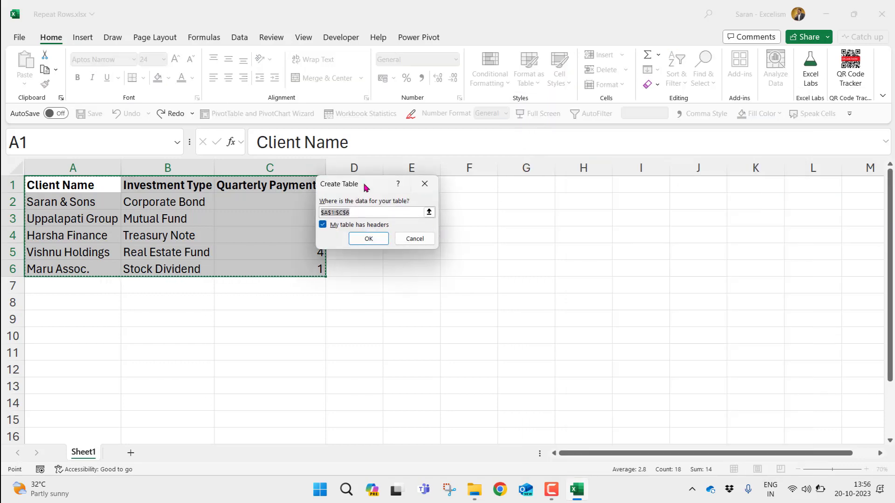
click(416, 239)
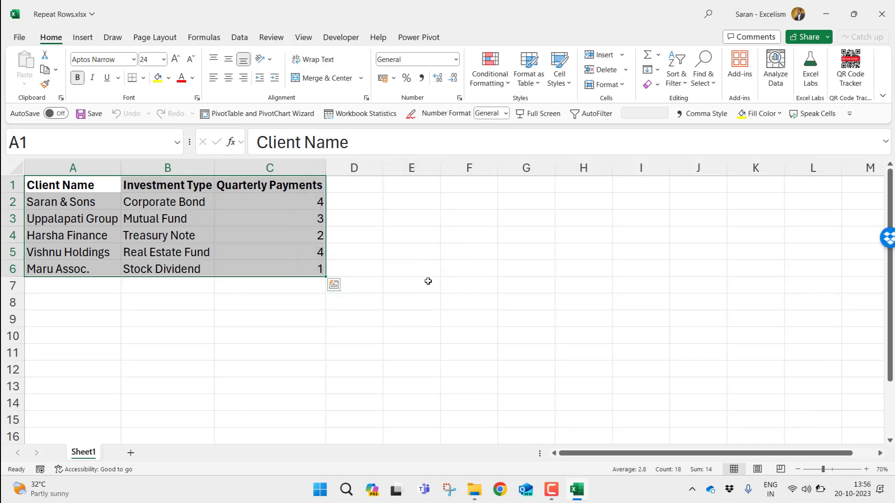
Convert the range A1:C6 into a table with headers and load it into the Power Query Editor
key(ctrl+t)
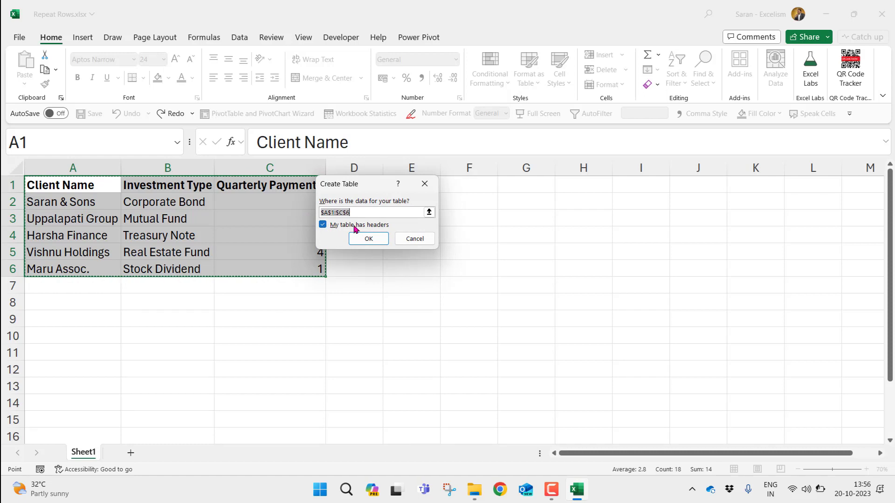
click(374, 243)
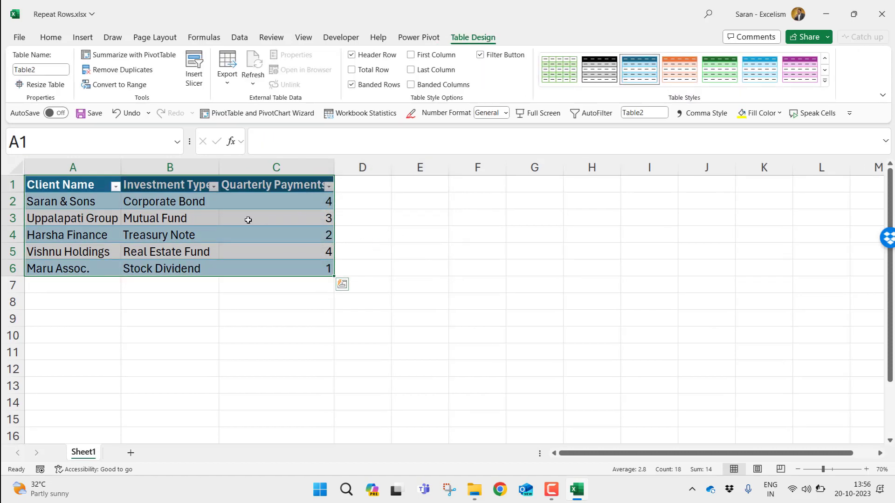
click(238, 38)
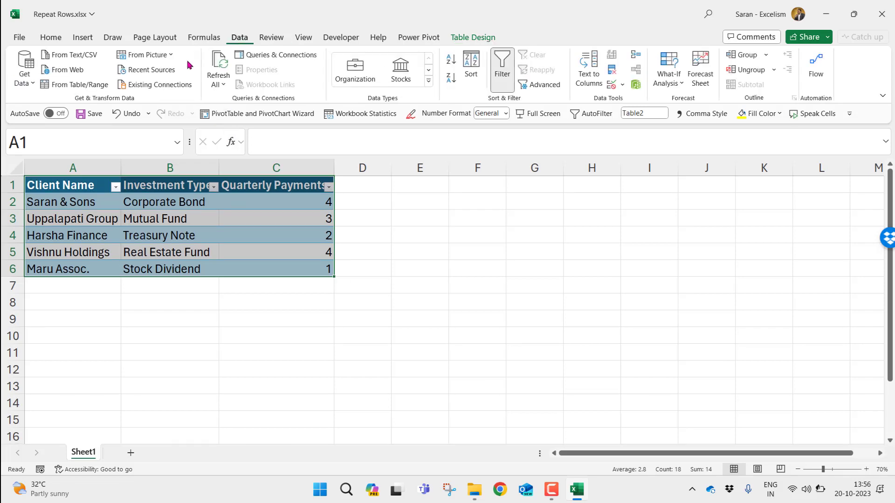
click(74, 89)
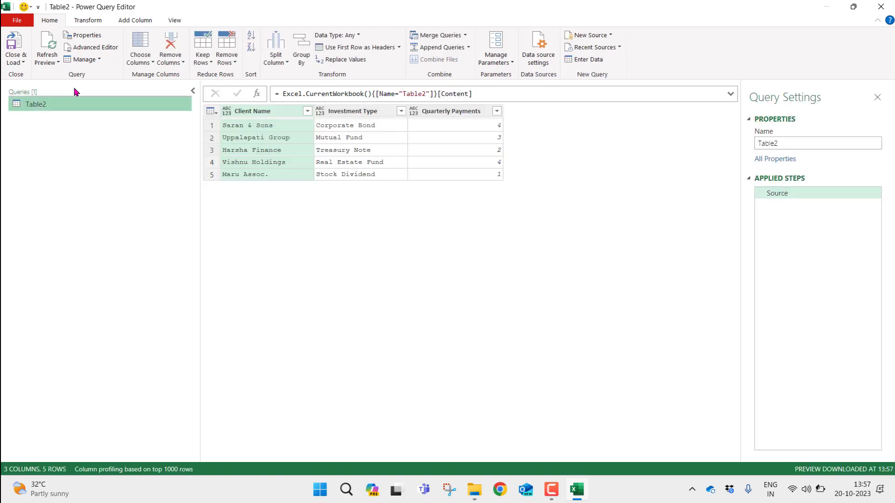
Rename the query as Base Data
double_click(792, 144)
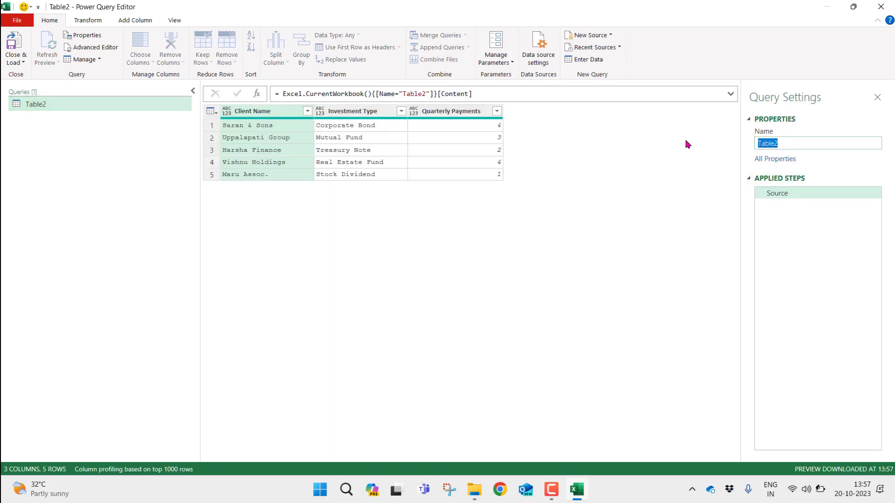
text(Base Data)
key(Return)
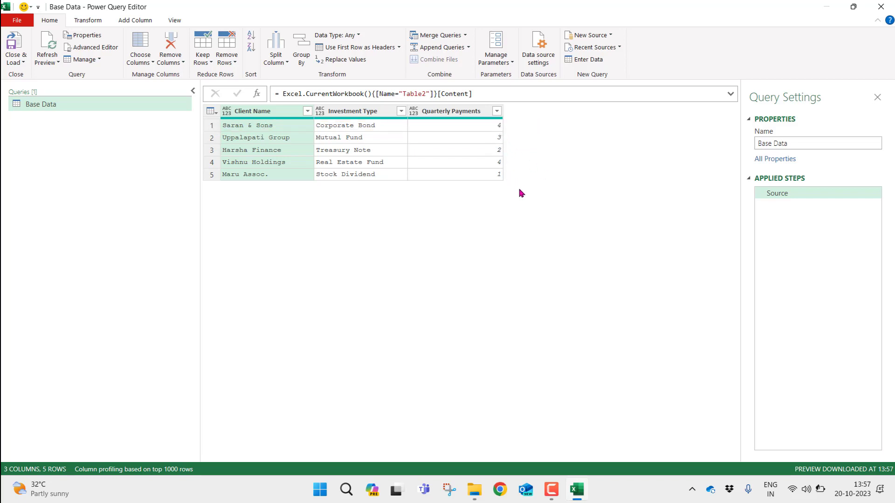
Start a custom column in the Base Data query and name it New
click(144, 23)
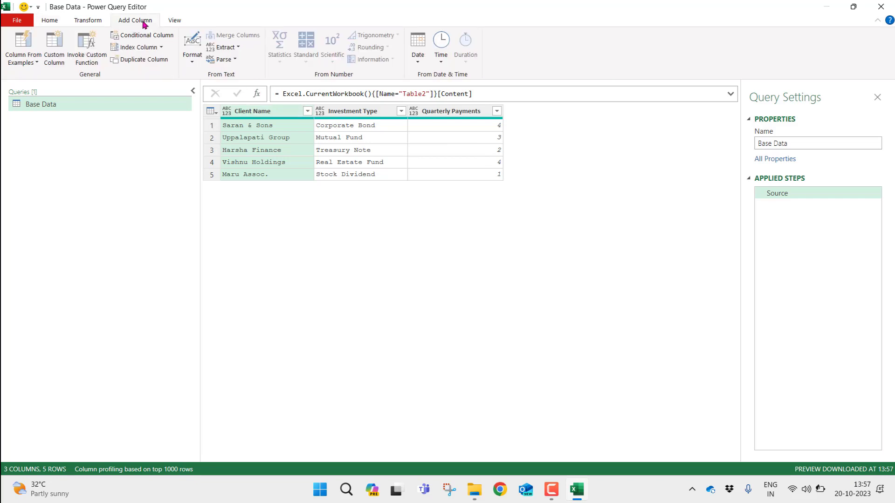
click(55, 51)
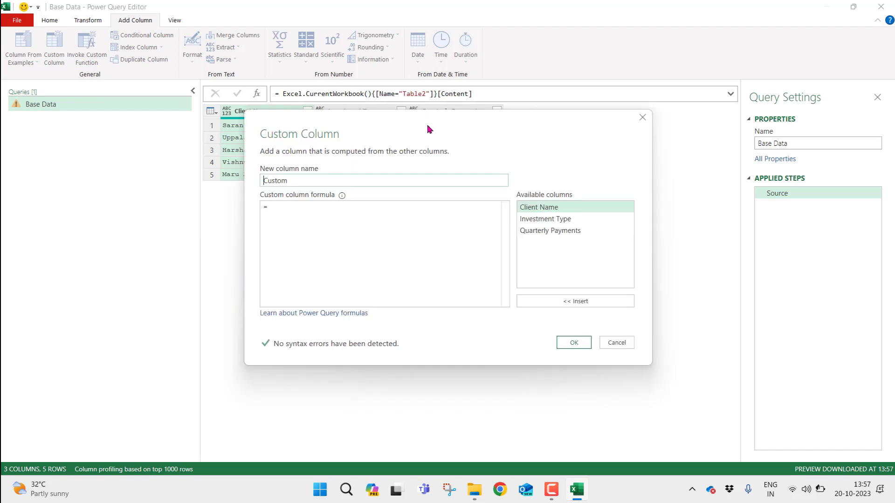
drag(429, 128, 483, 212)
double_click(405, 266)
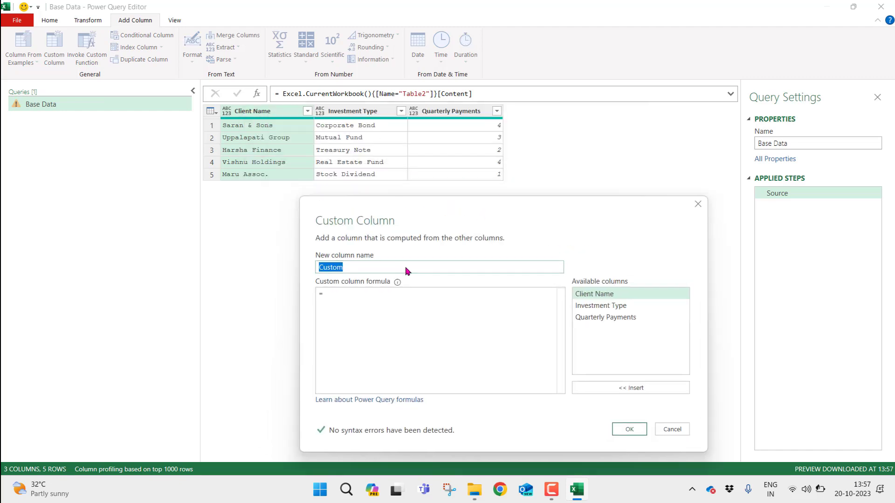
text(New)
Enter the custom column formula List.Repeat({[Client Name]},[Quarterly Payments])
click(438, 338)
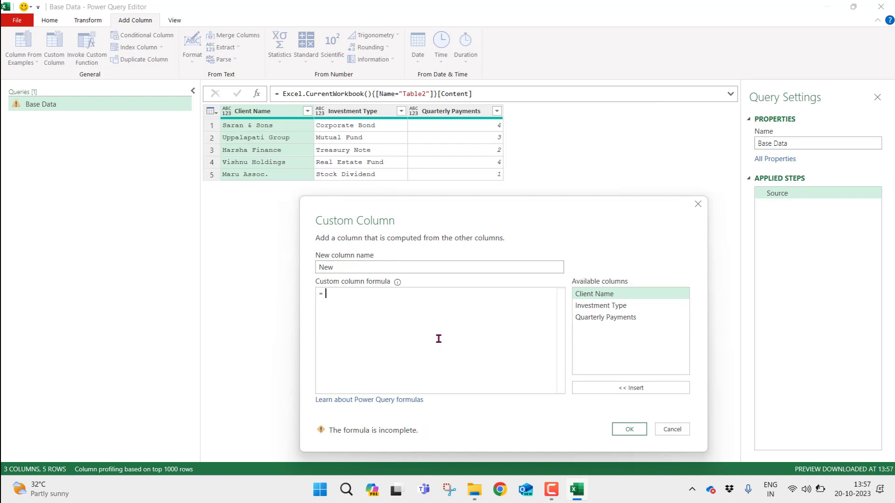
text(= l)
key(BackSpace)
key(BackSpace)
key(BackSpace)
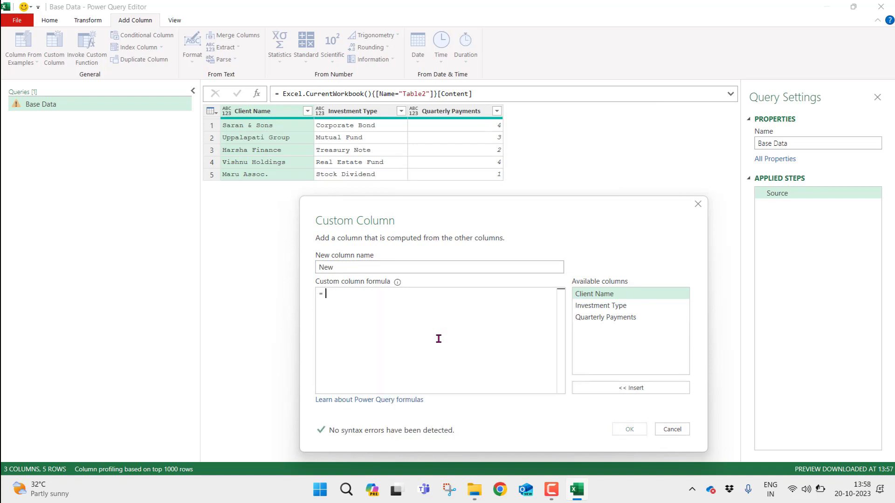
text(List)
text(.Repeat)
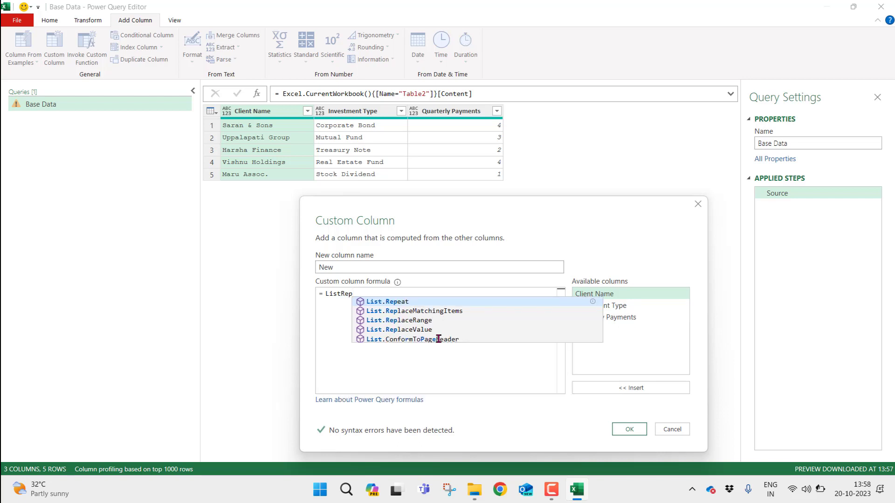
text(()
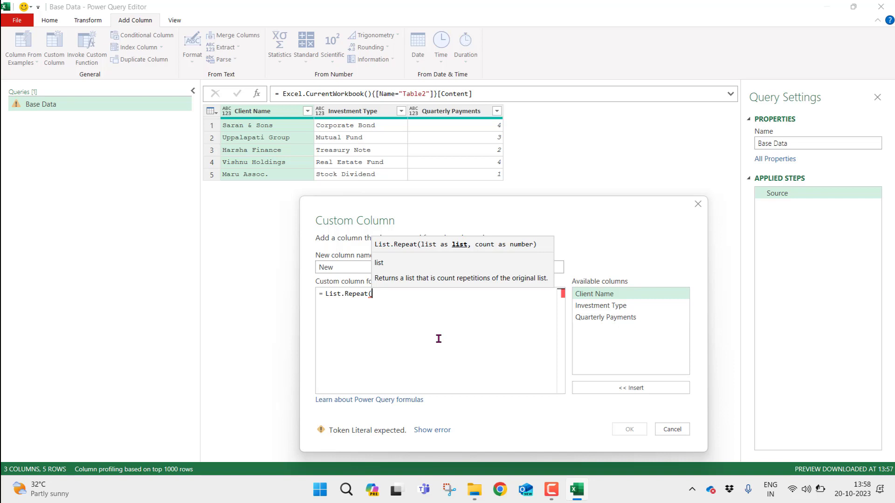
text({)
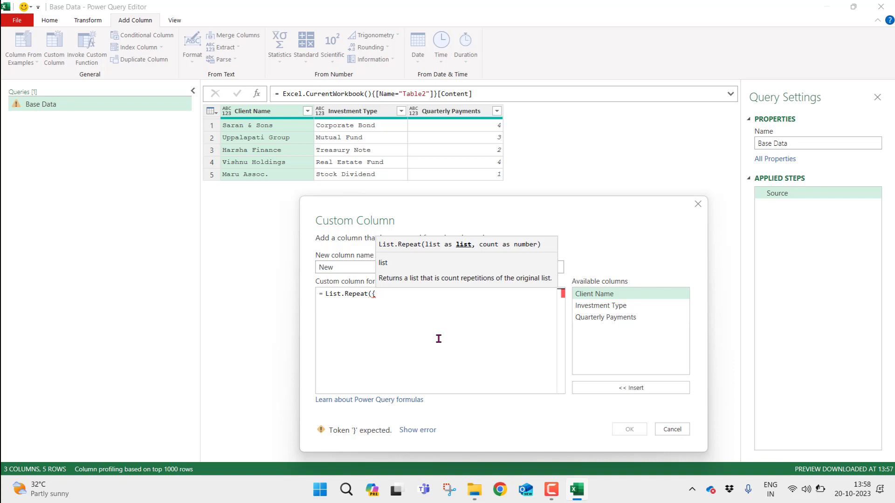
double_click(582, 293)
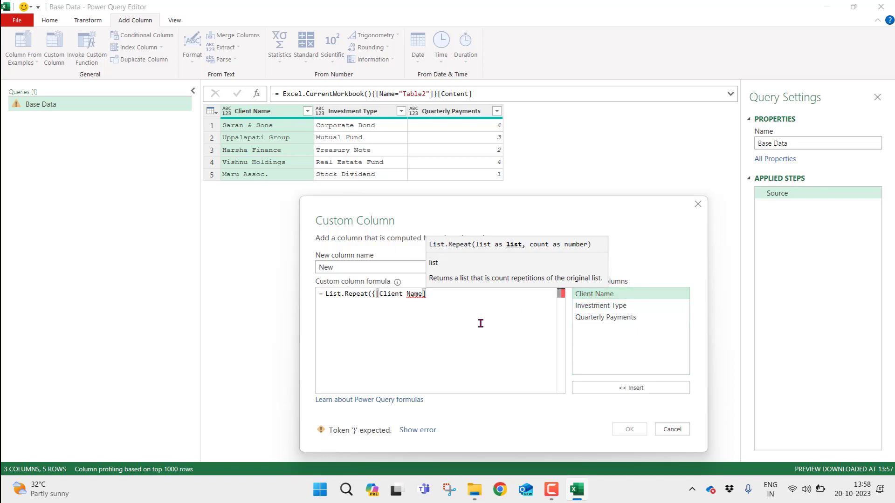
text(},)
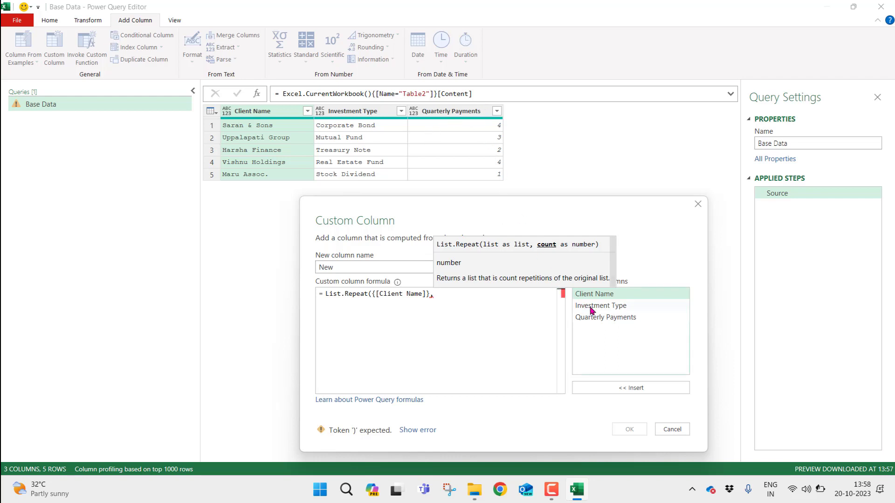
double_click(605, 316)
text())
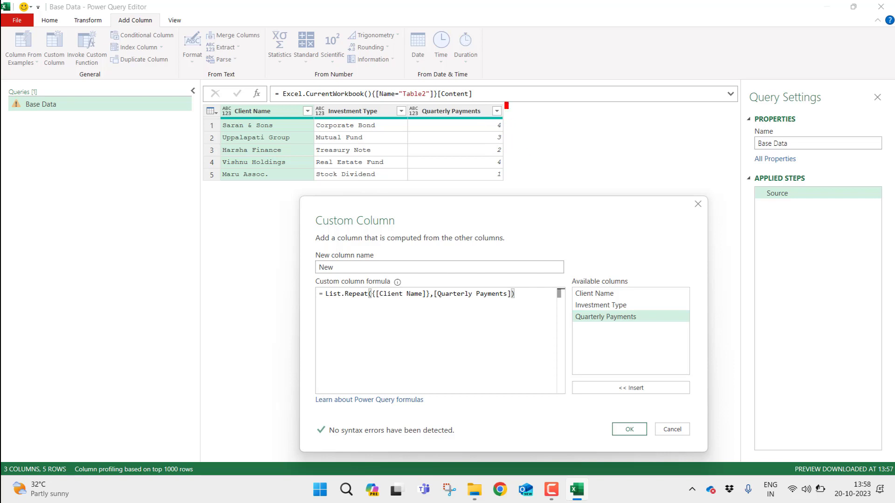
drag(507, 105, 564, 178)
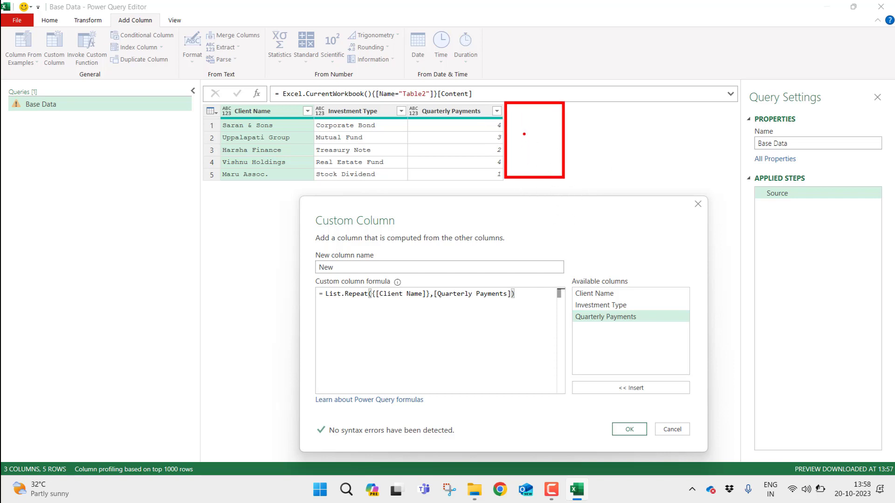
drag(508, 123, 524, 123)
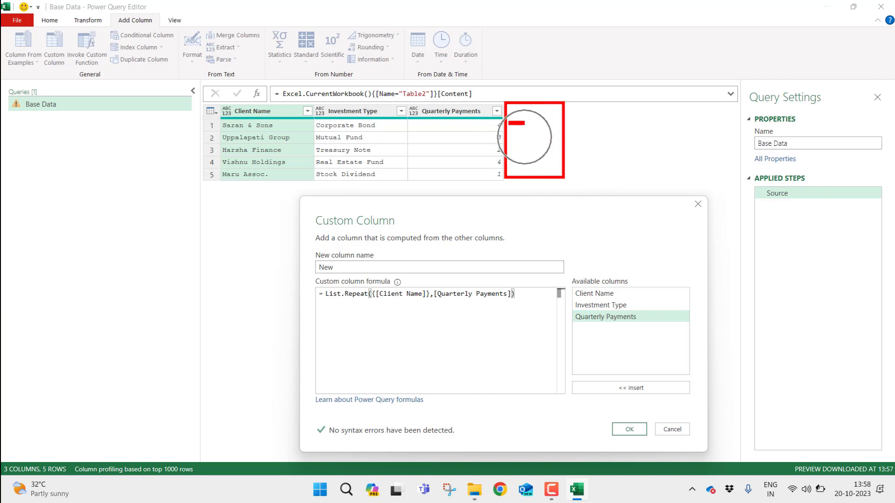
mouse_move(264, 118)
mouse_down()
mouse_move(246, 112)
mouse_move(245, 136)
mouse_move(261, 116)
mouse_move(543, 127)
mouse_up()
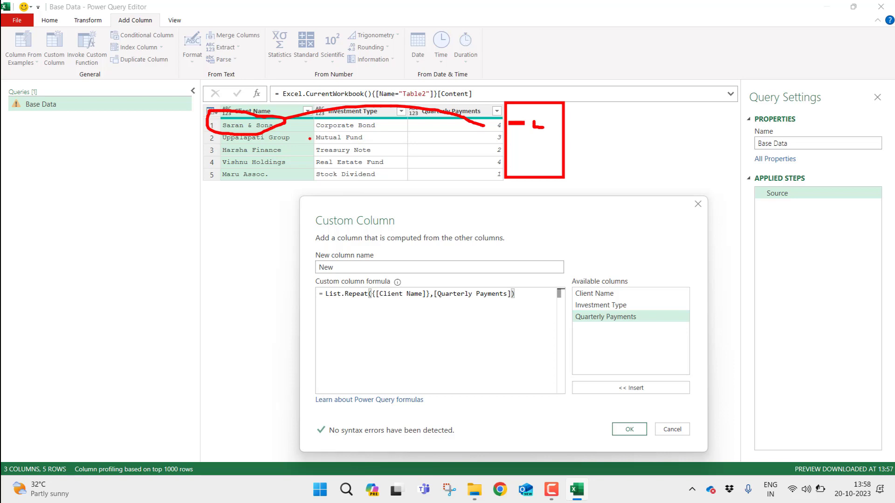
mouse_move(310, 138)
mouse_down()
mouse_move(212, 123)
mouse_move(296, 140)
mouse_move(329, 128)
mouse_move(534, 136)
mouse_up()
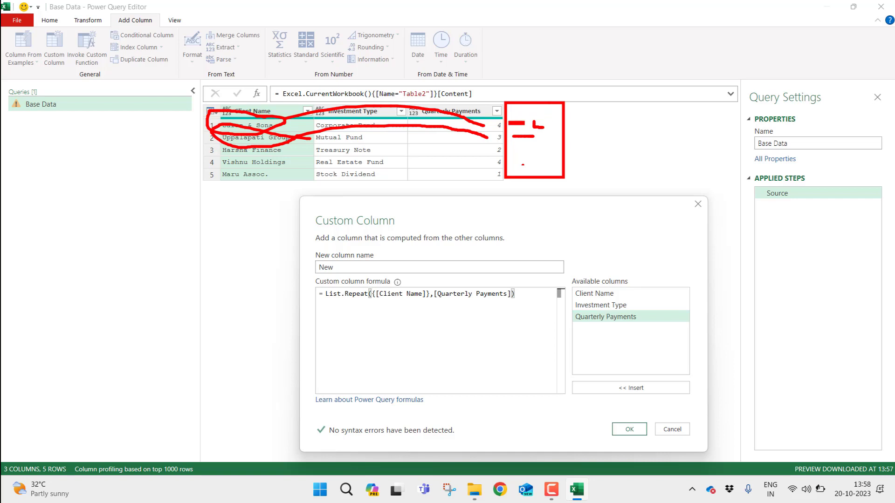
key(Escape)
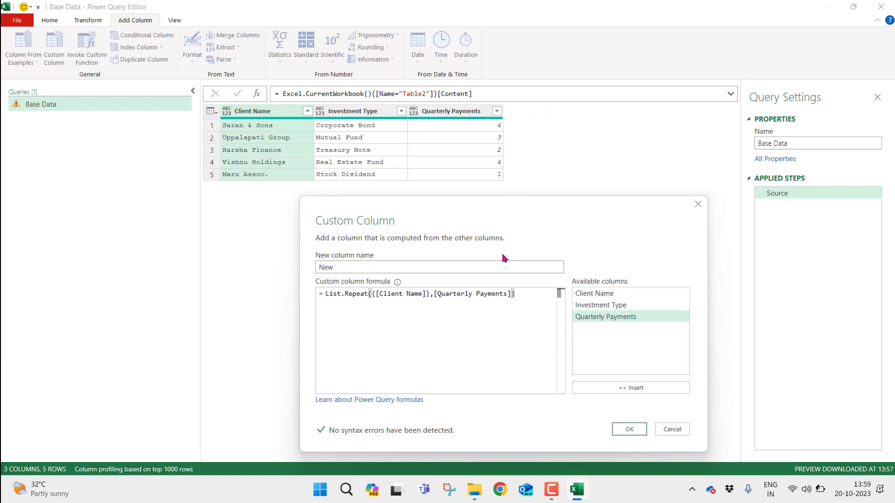
Add the custom column to the query and preview the list in its first row in an enlarged preview area
click(616, 426)
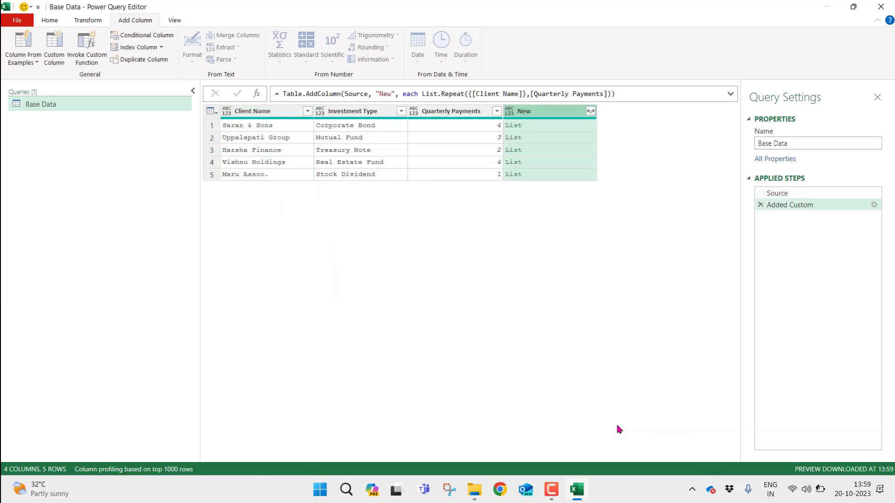
click(558, 122)
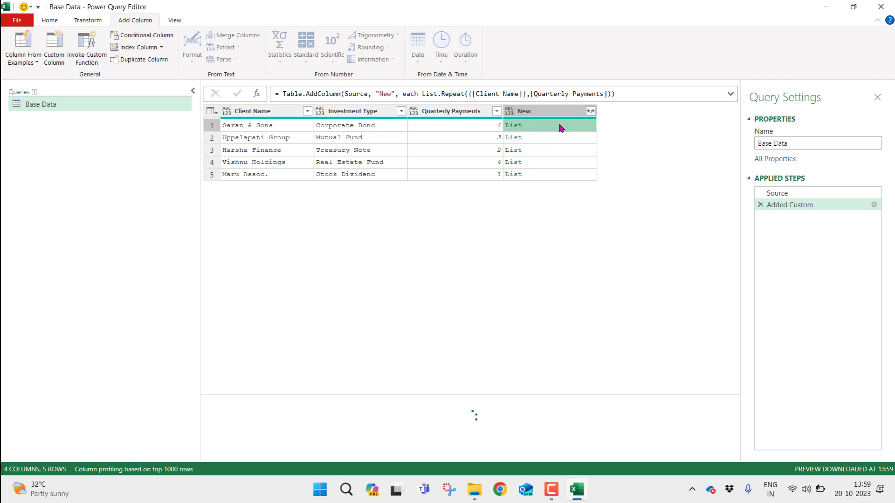
drag(525, 396, 517, 226)
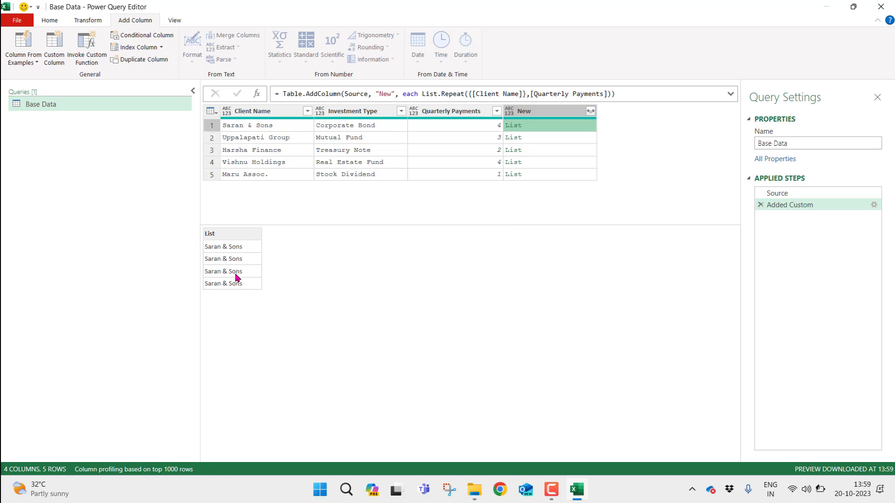
Preview the lists in the second through fifth rows of the New column
click(542, 137)
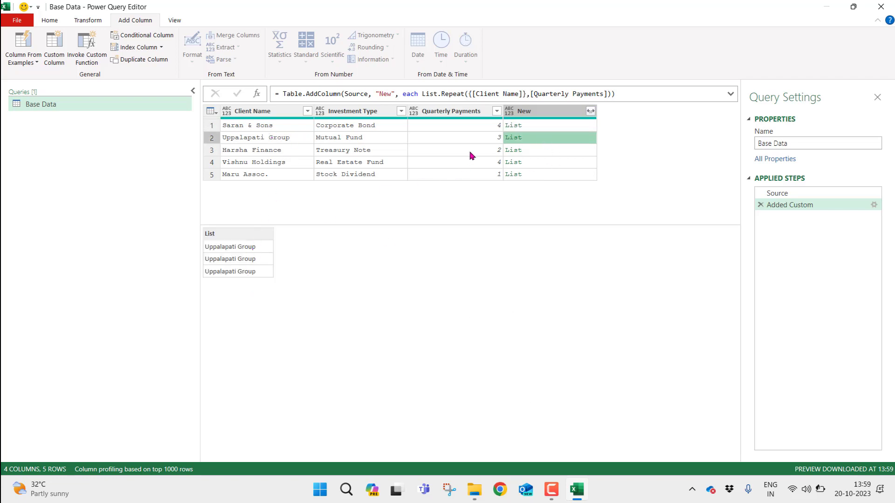
click(543, 149)
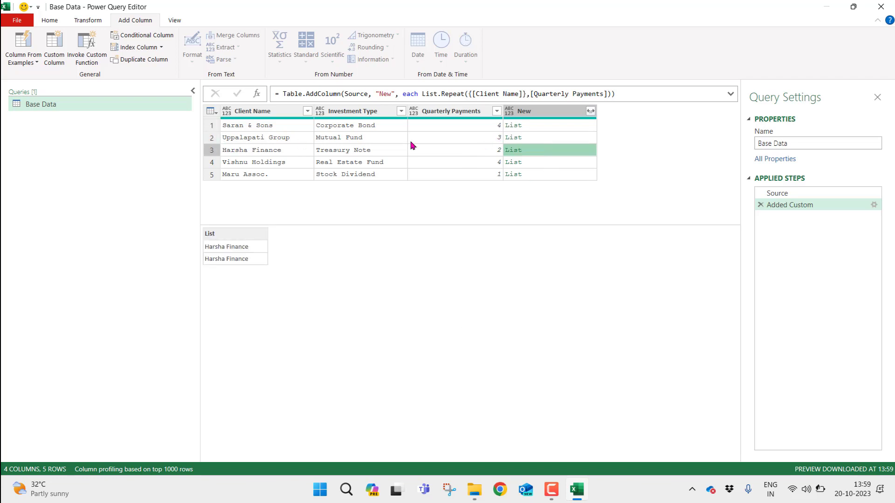
click(558, 162)
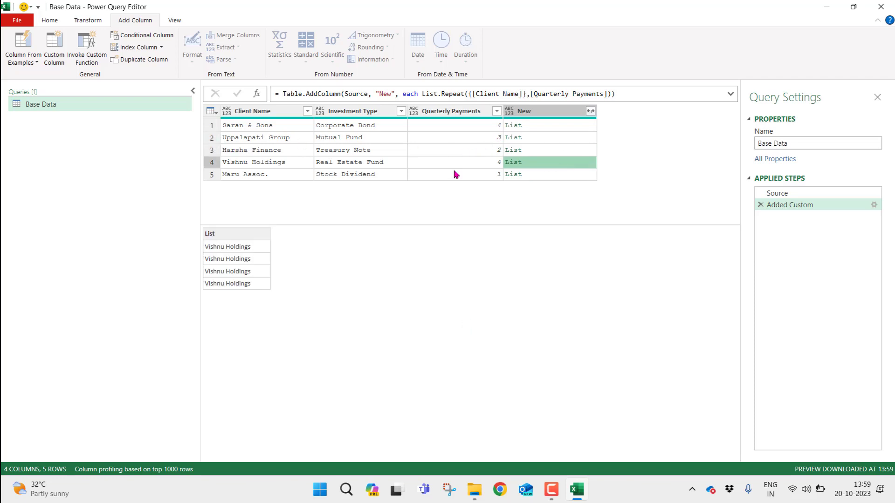
click(549, 176)
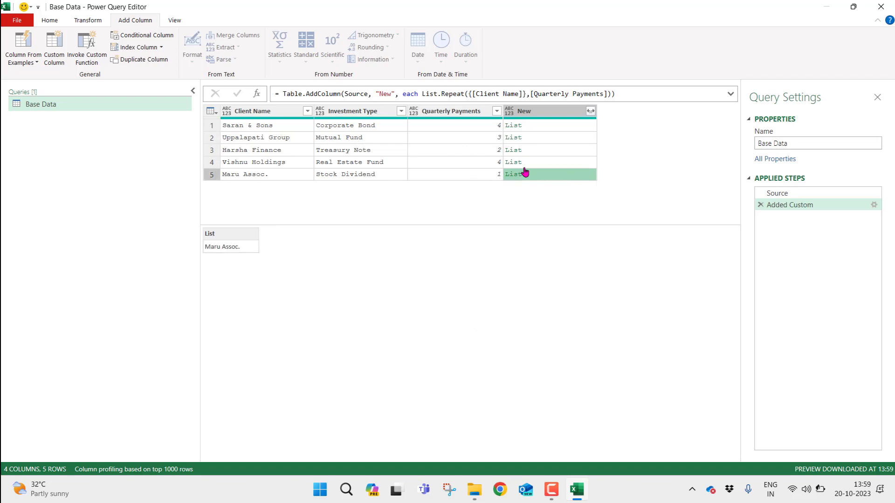
Expand the lists in the New column to new rows
click(554, 114)
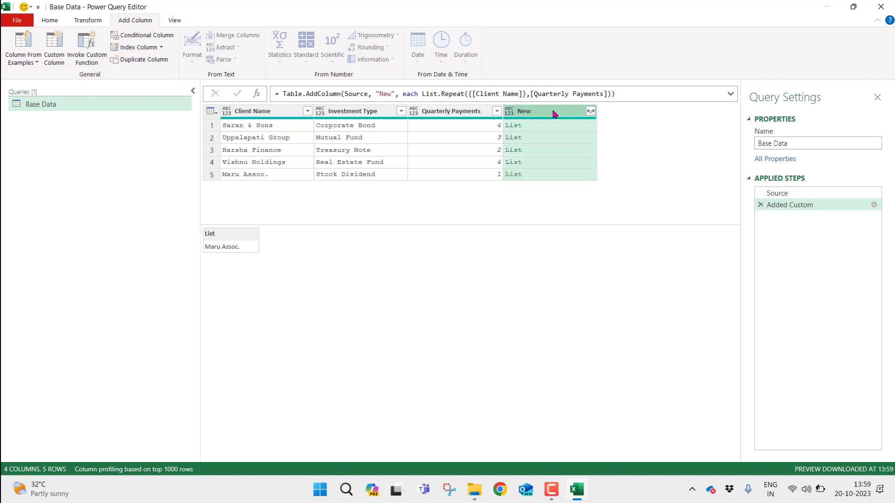
click(590, 111)
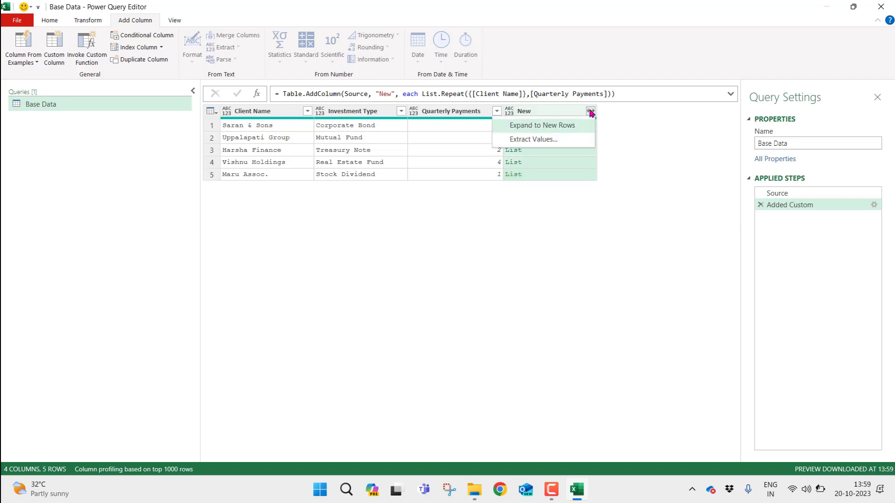
click(544, 126)
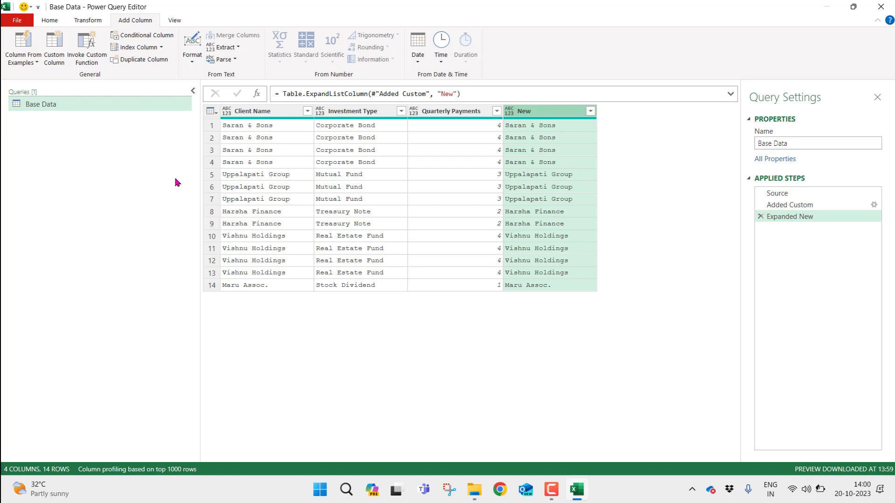
click(461, 115)
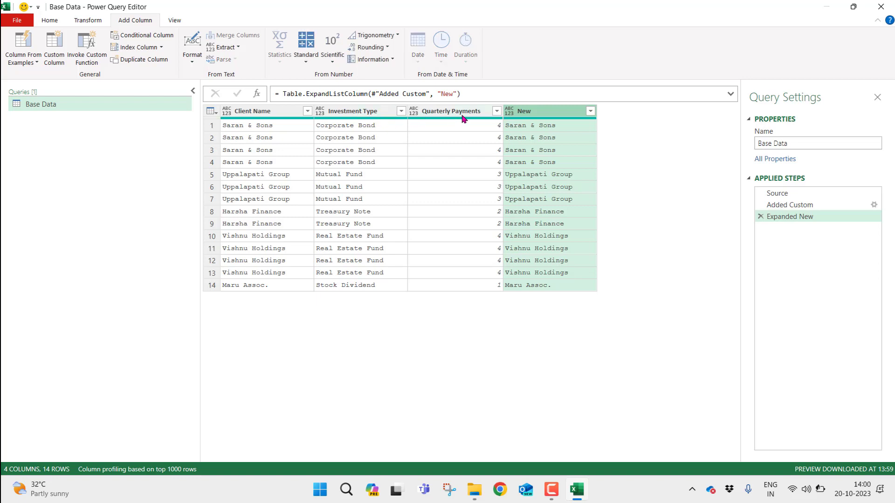
click(353, 112)
ctrl+click(281, 112)
right_click(280, 113)
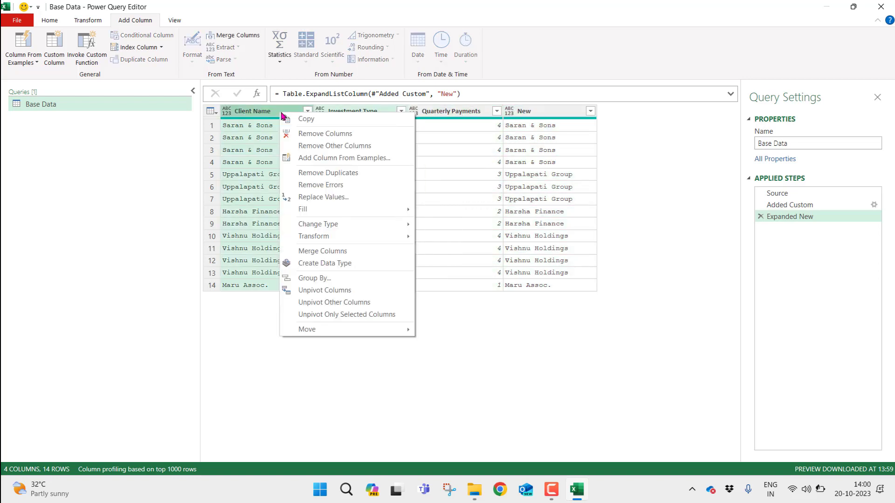
key(Escape)
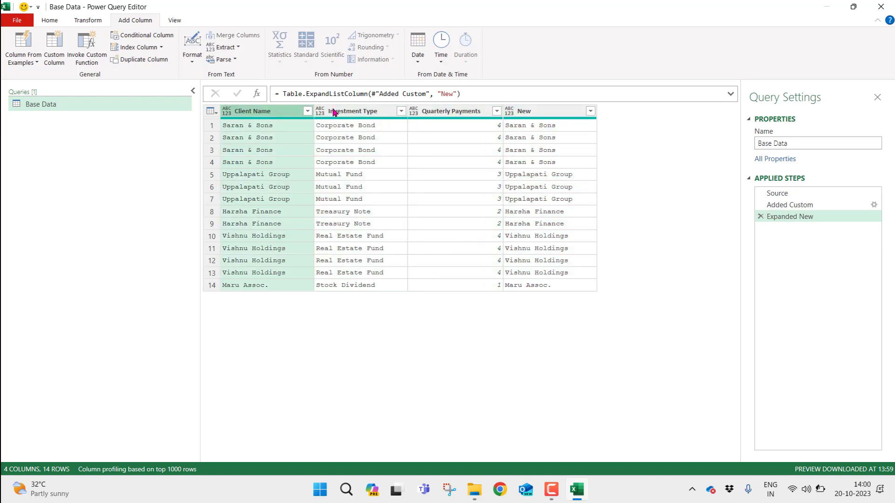
Remove the New column from the Base Data query
click(553, 111)
right_click(553, 111)
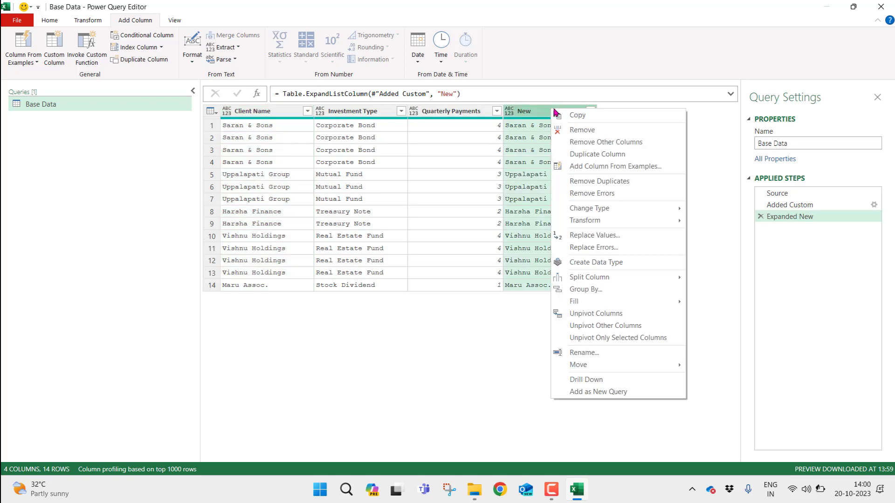
click(578, 133)
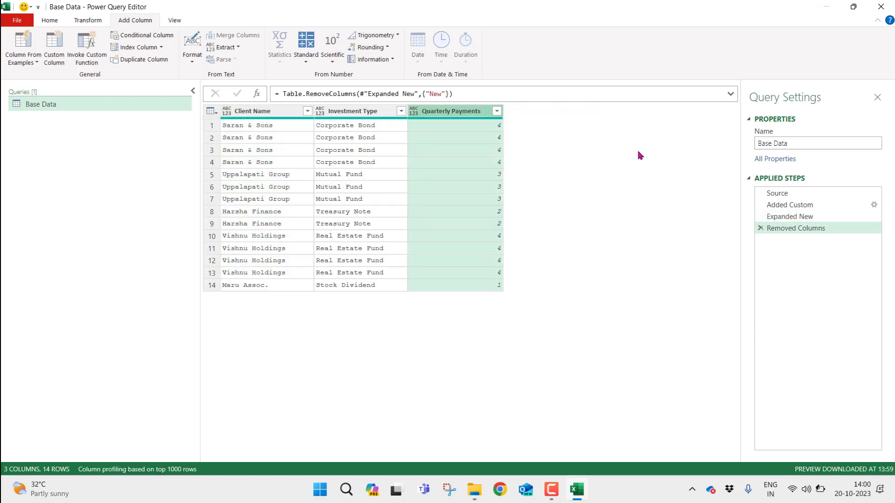
Duplicate the Base Data query and name the copy Base Data - Method 2
right_click(50, 108)
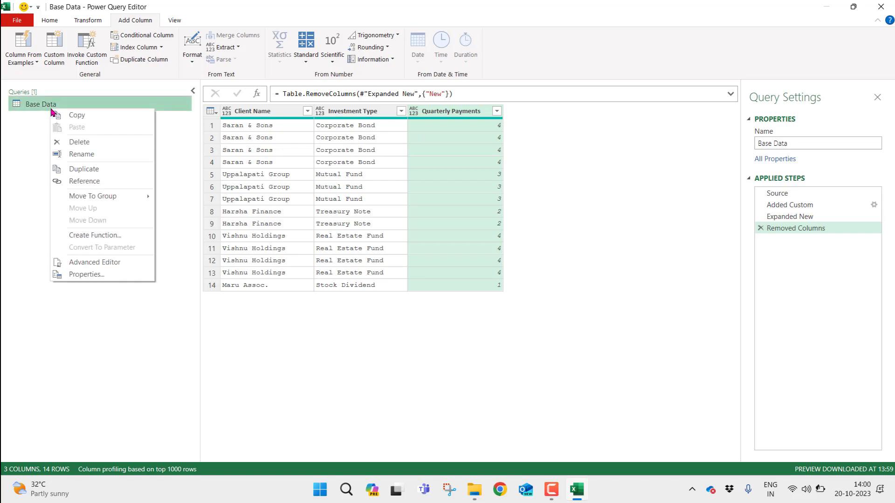
click(93, 169)
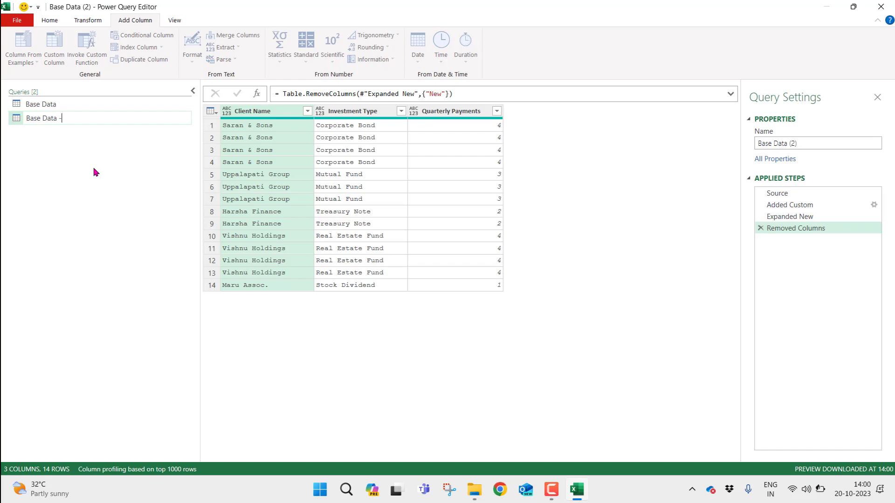
key(BackSpace)
key(BackSpace)
key(BackSpace)
key(BackSpace)
key(BackSpace)
text(Method 2)
key(Return)
Rename the original Base Data query as Base Data - Method 1
double_click(70, 108)
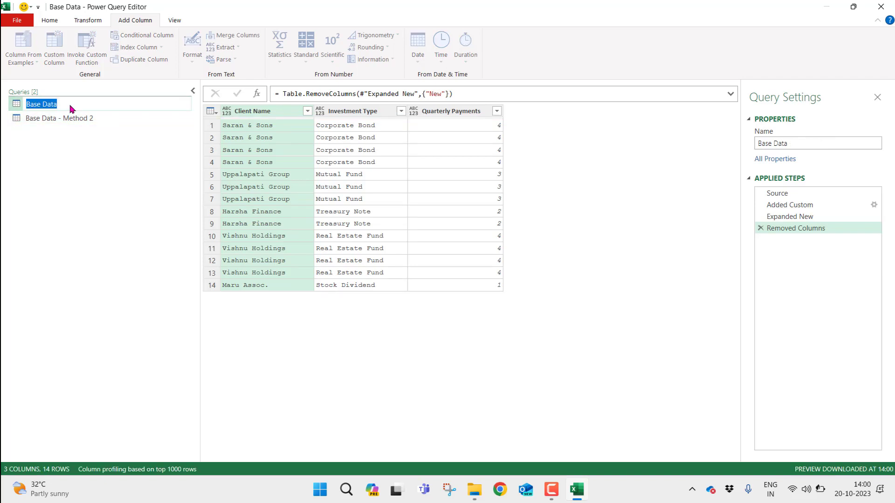
click(71, 109)
text(- Method 1)
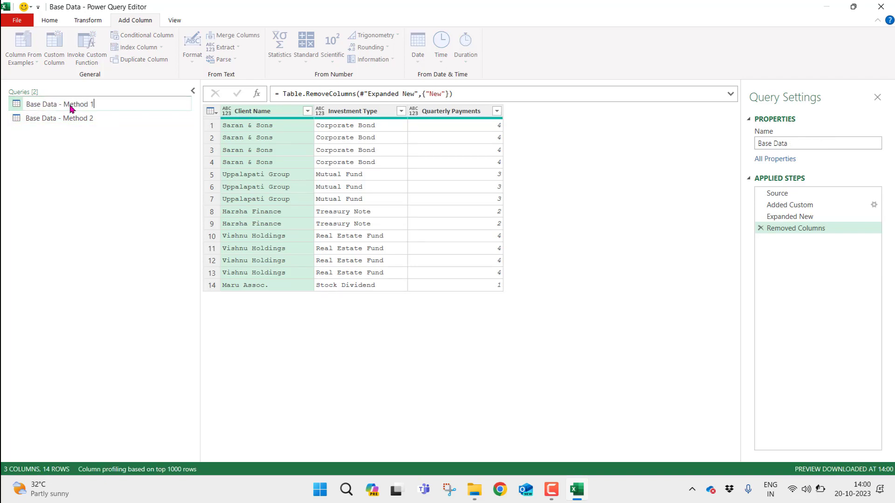
key(Return)
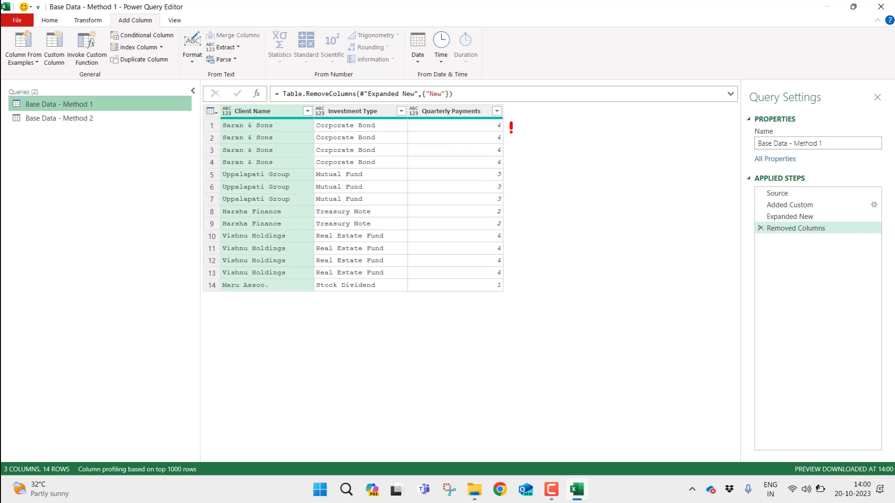
mouse_move(511, 134)
mouse_down()
mouse_move(524, 139)
mouse_move(507, 176)
mouse_move(514, 180)
mouse_up()
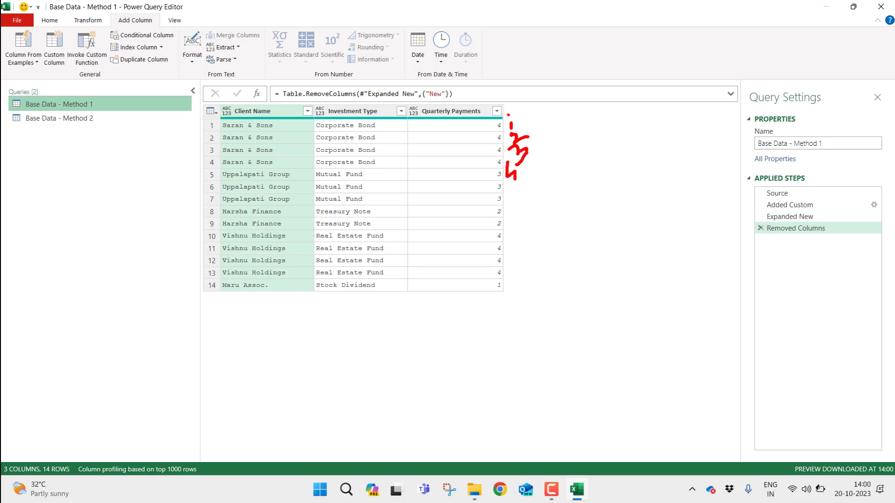
key(Escape)
Delete the Removed Columns, Expanded New and Added Custom steps from the Base Data - Method 2 query, keeping only Source
ctrl+click(150, 122)
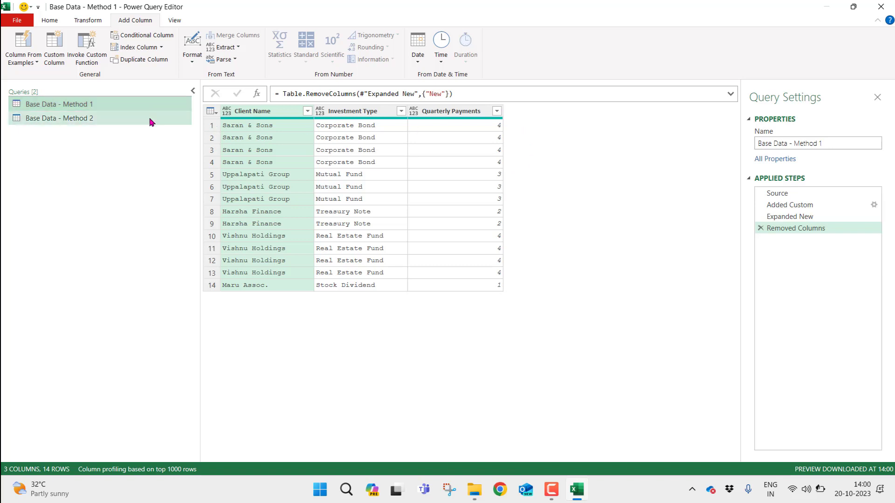
click(150, 122)
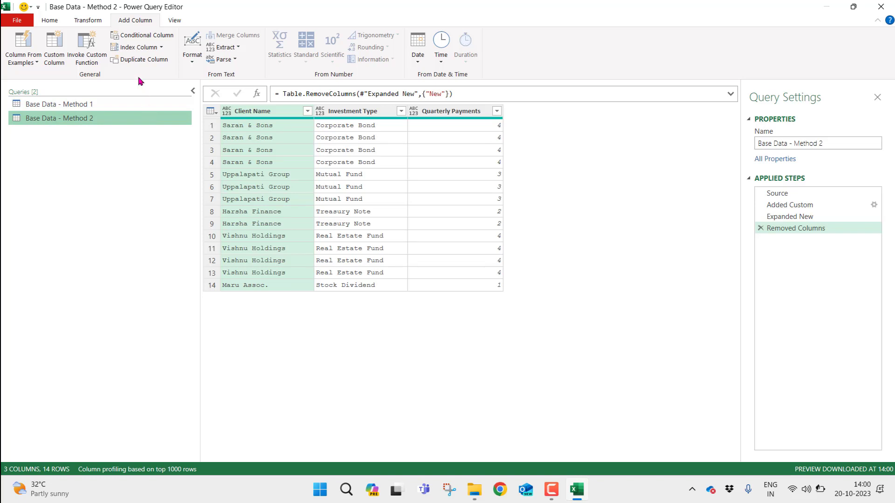
click(760, 228)
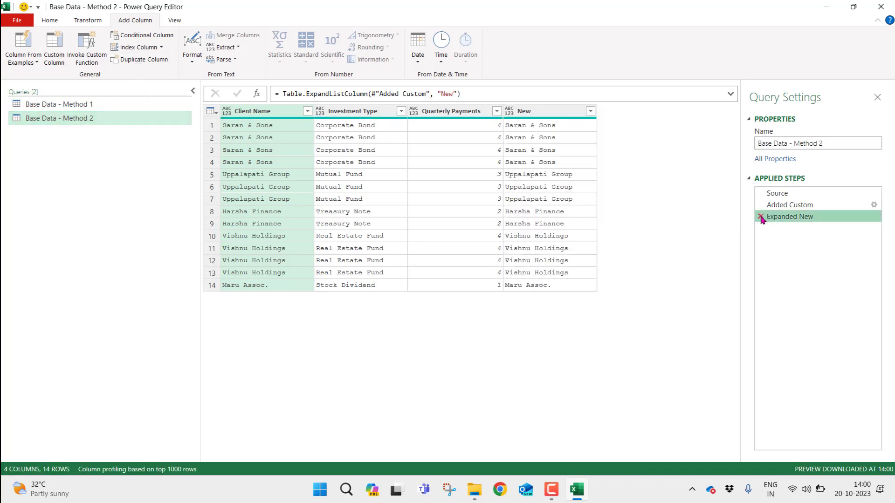
click(761, 217)
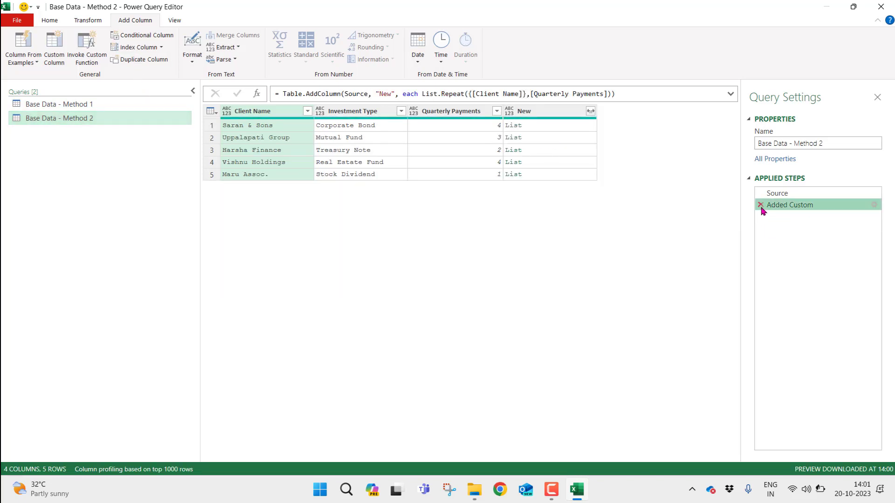
click(761, 206)
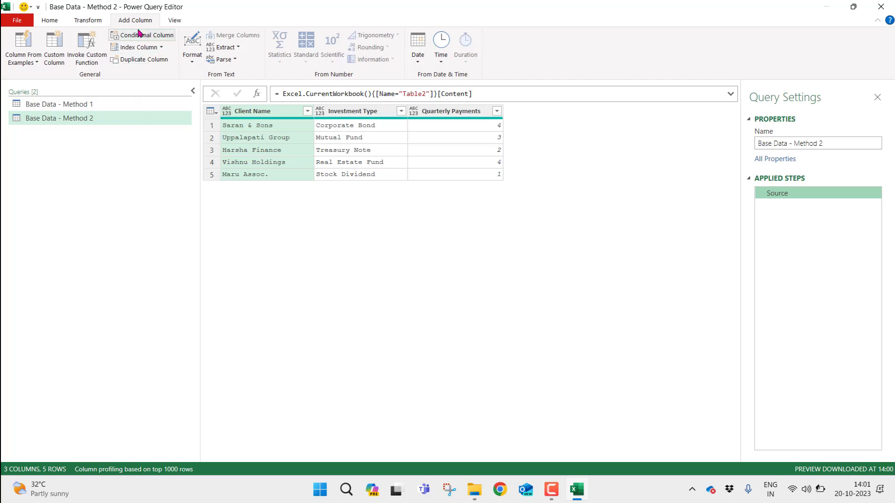
Start a custom column in the Base Data - Method 2 query and name it New
click(54, 46)
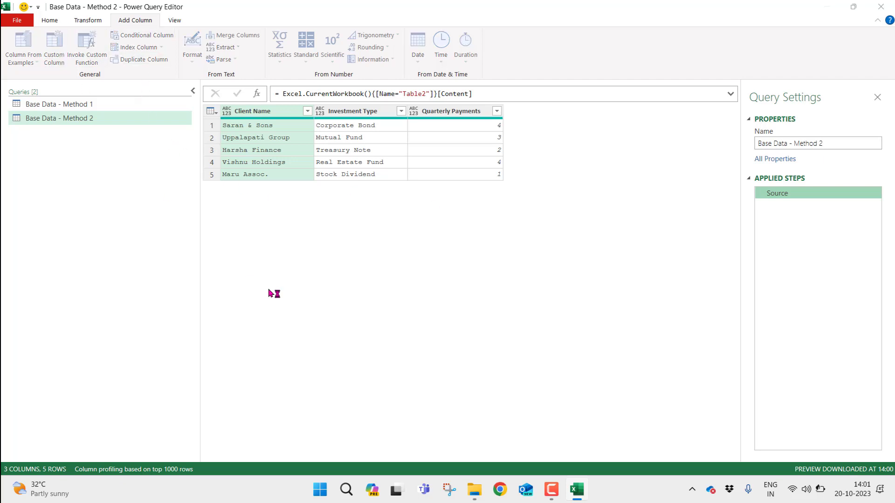
drag(391, 118, 387, 188)
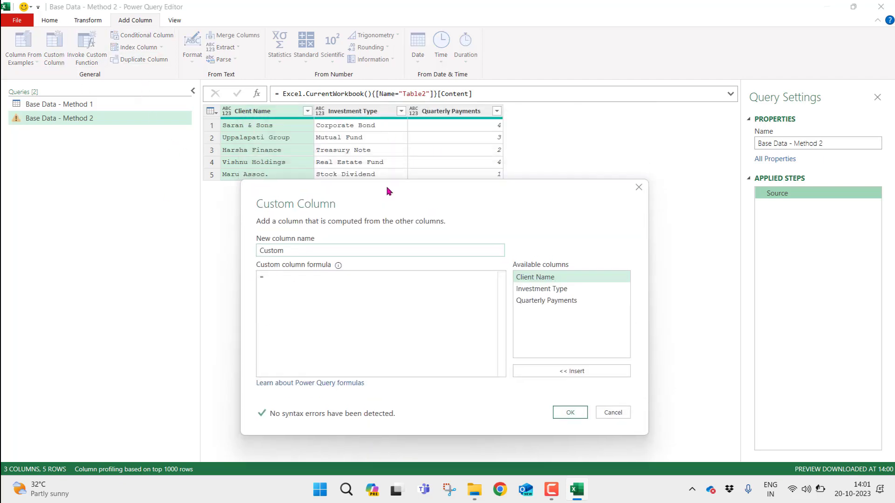
double_click(395, 249)
text(New)
Enter the custom column formula List.Numbers(1,[Quarterly Payments]) and add the column to the query
click(426, 308)
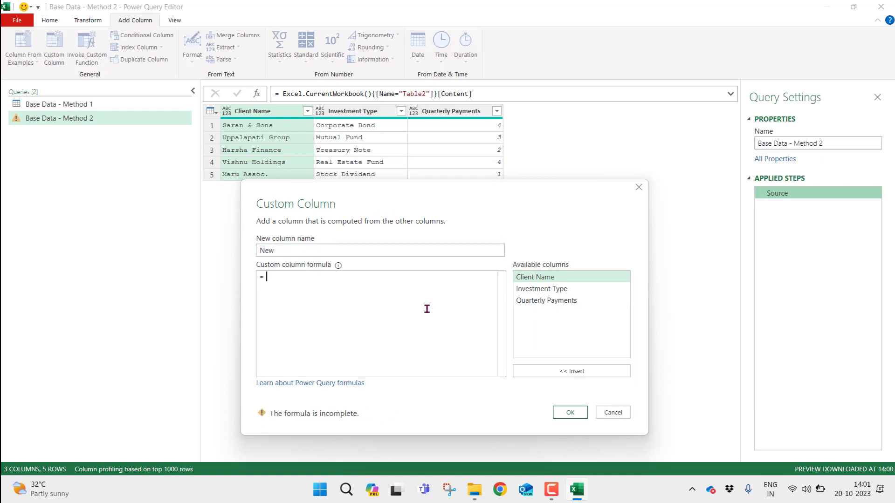
text(List)
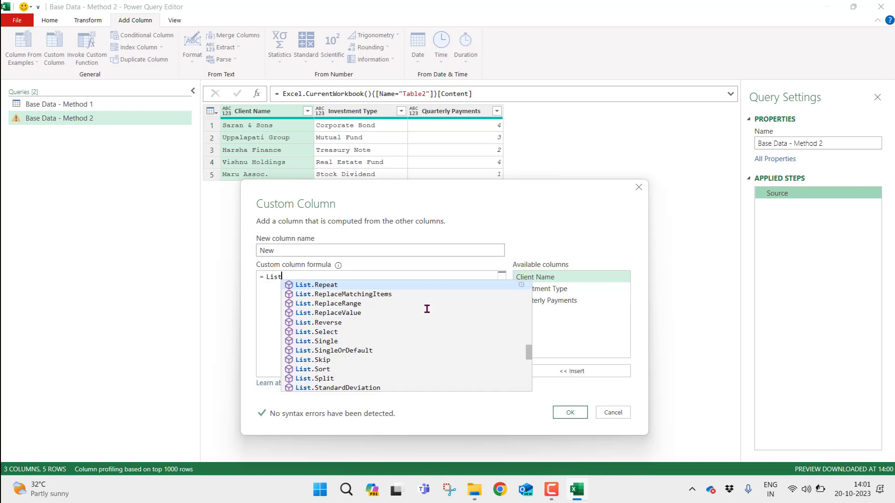
text(.Numbers)
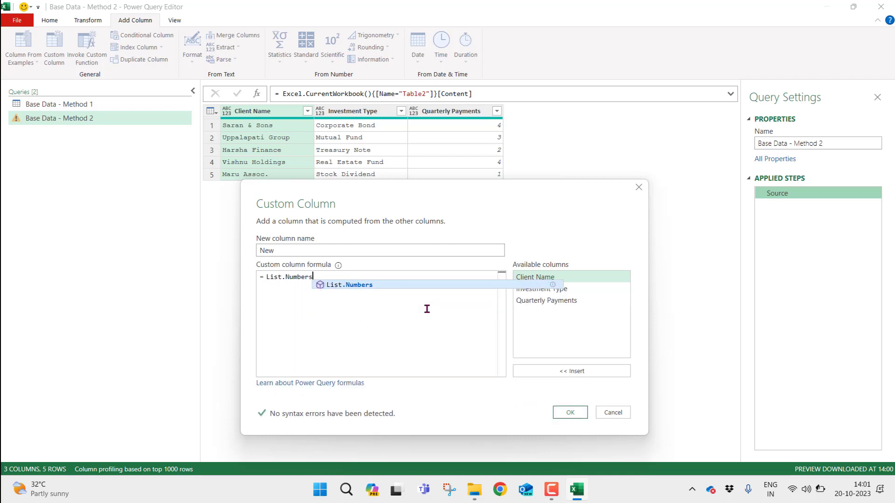
text(()
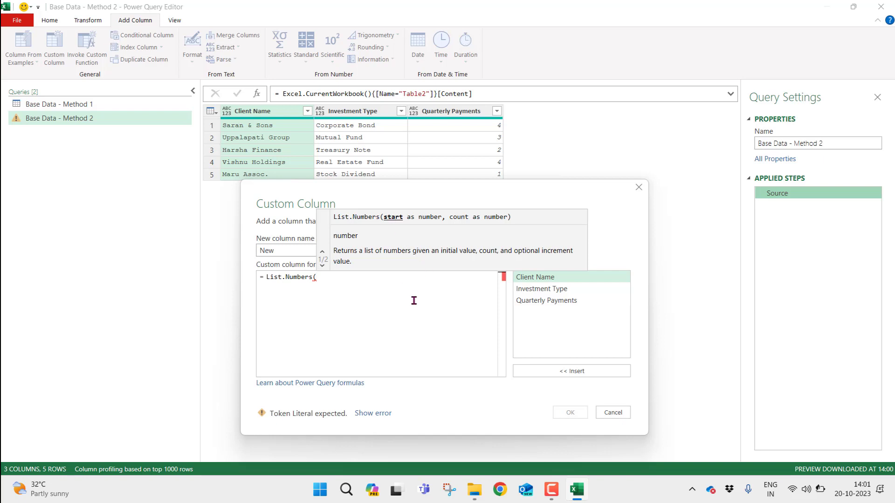
text(1,)
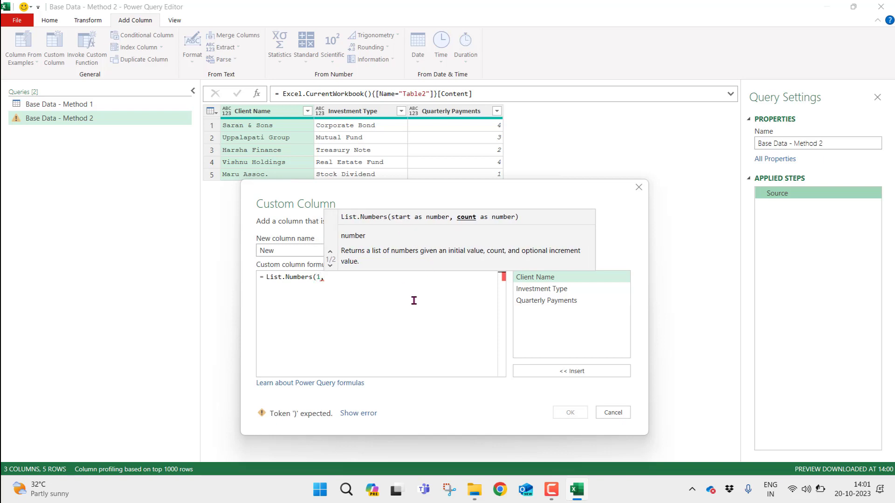
double_click(538, 302)
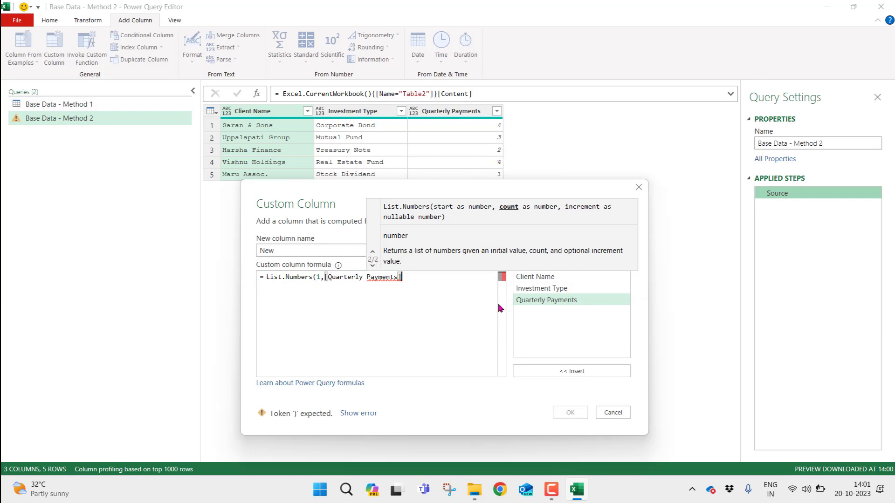
text())
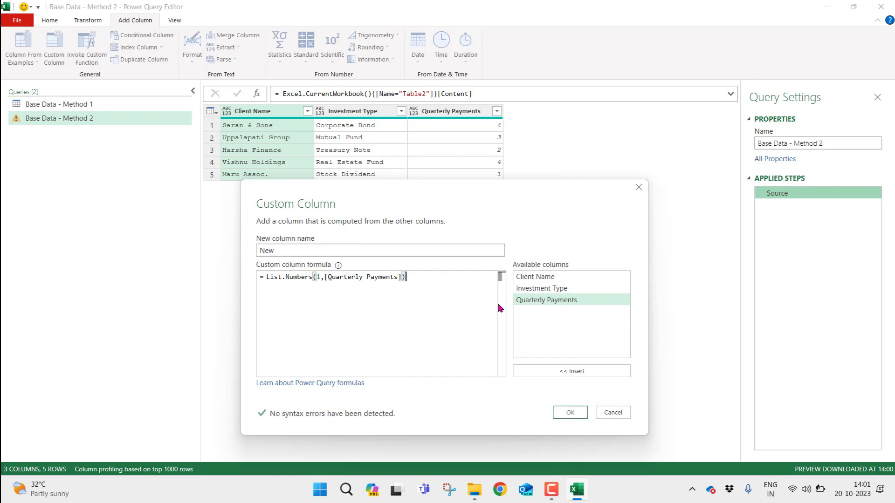
click(571, 413)
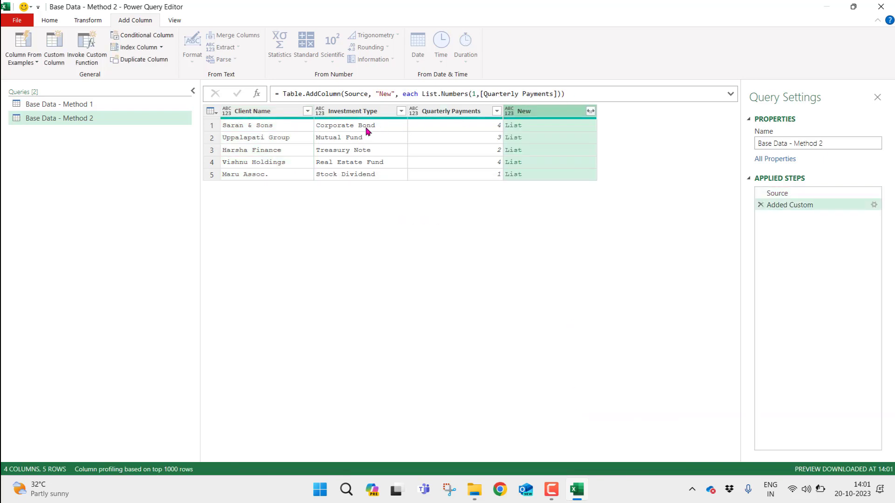
Review the List.Numbers part of the added column's formula and preview the list in the New column's first row
drag(422, 94, 468, 92)
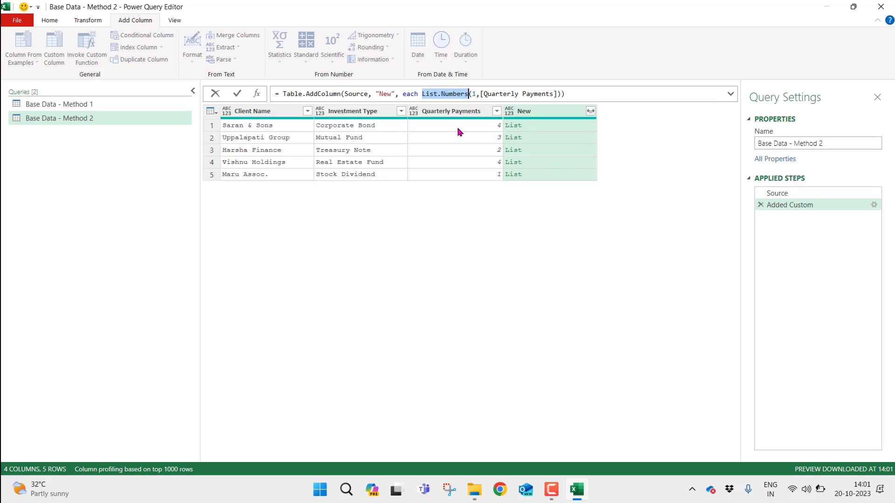
click(531, 124)
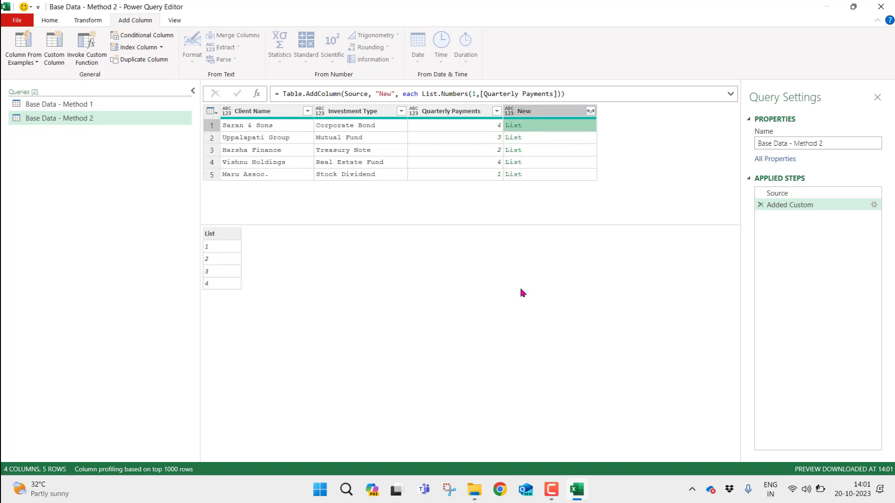
Preview the lists in the second, third and fifth rows of the New column
click(571, 138)
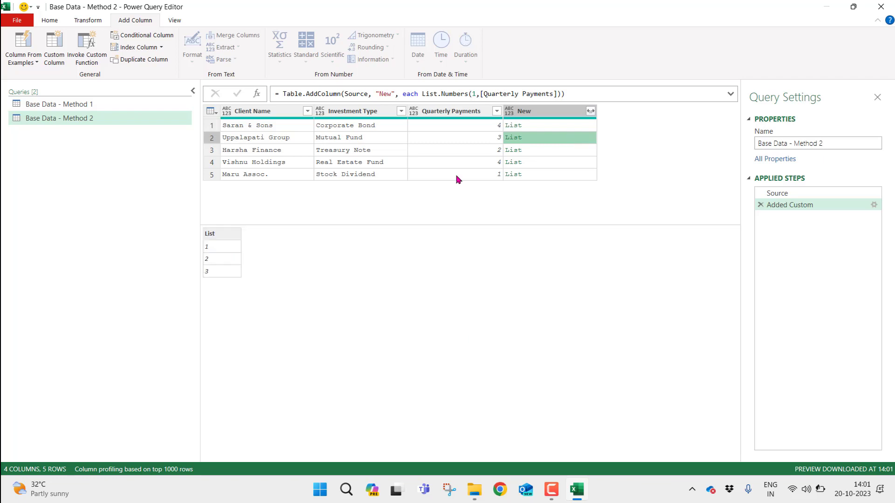
click(548, 151)
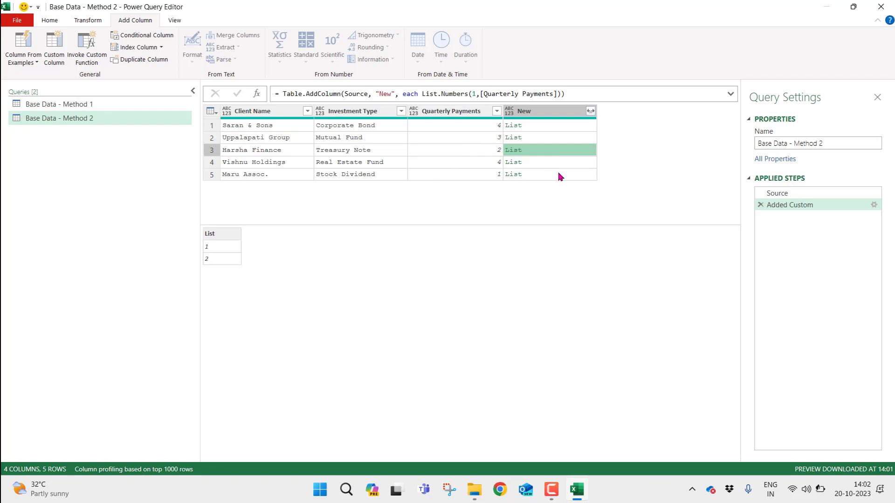
click(579, 174)
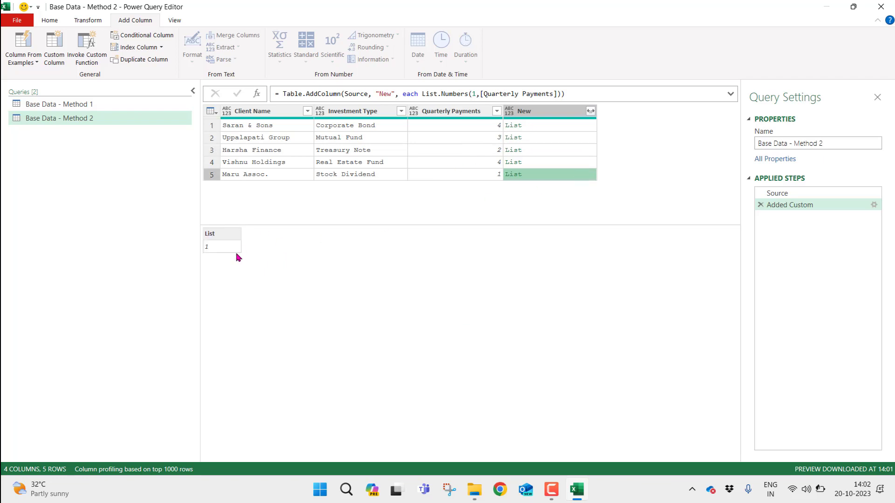
Expand the New column's lists to new rows and compare the result with the Base Data - Method 1 query
click(591, 111)
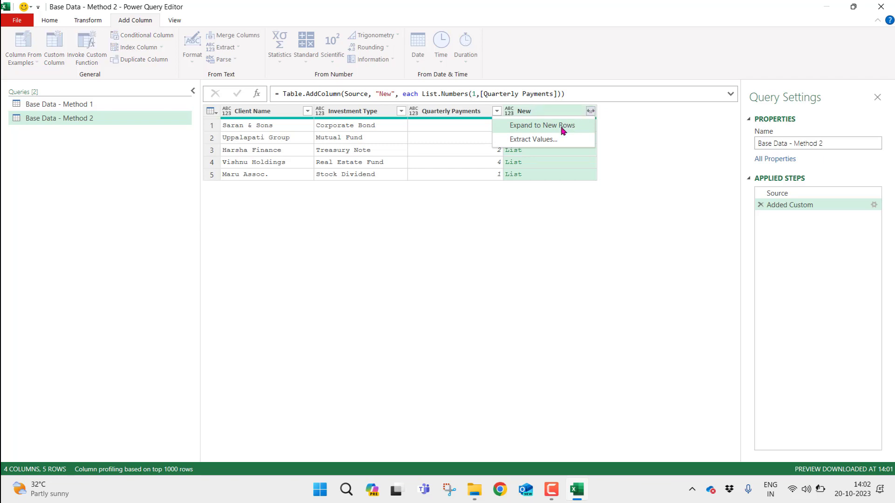
click(562, 130)
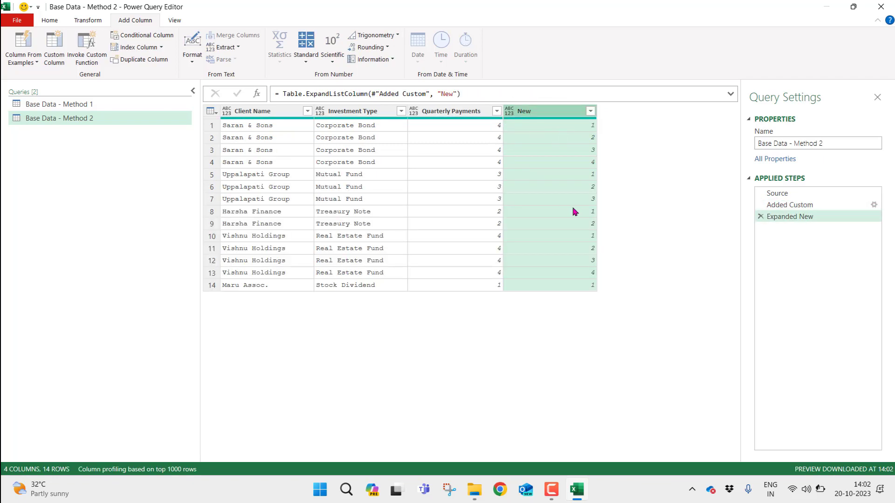
click(77, 105)
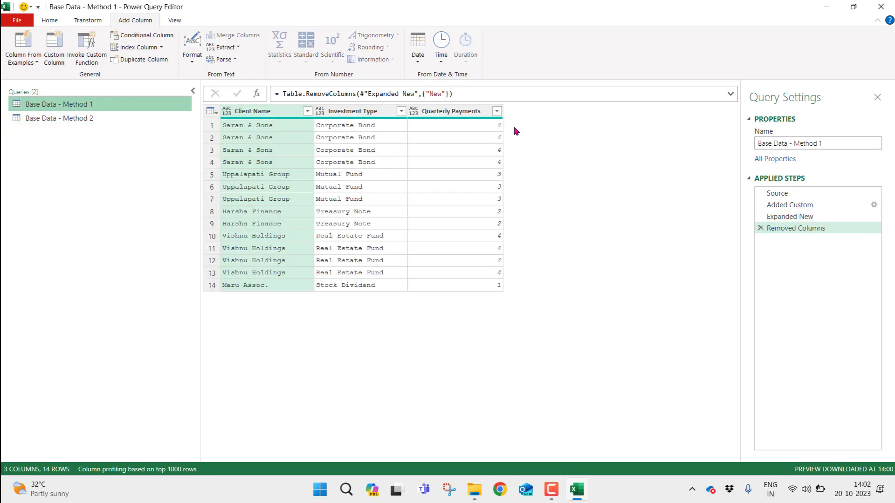
click(132, 121)
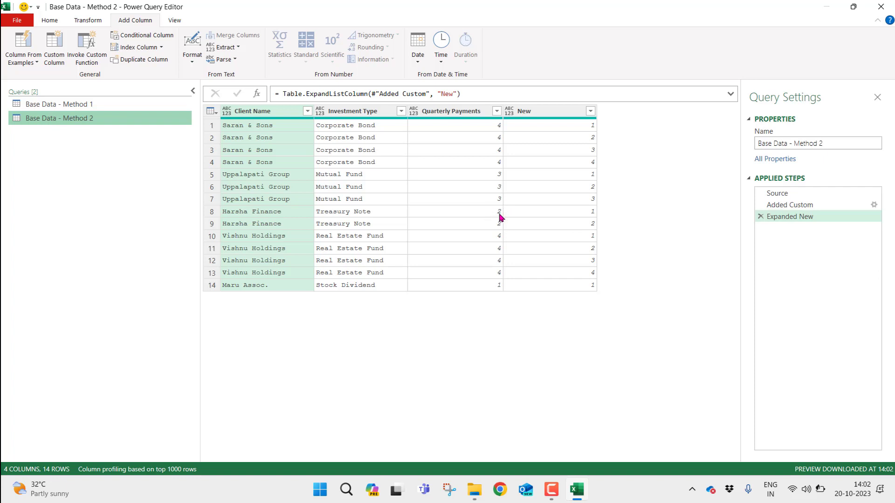
Duplicate the Base Data - Method 2 query and rename the copy as Base Data - Method 3
right_click(55, 122)
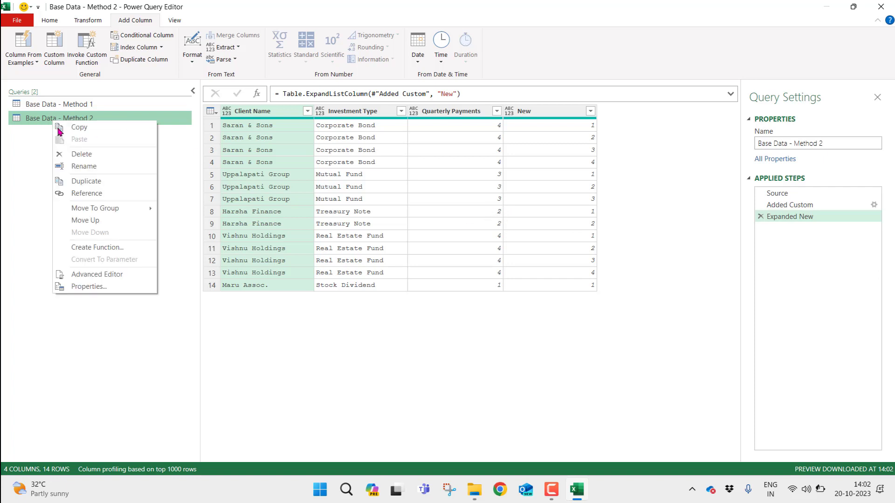
click(96, 181)
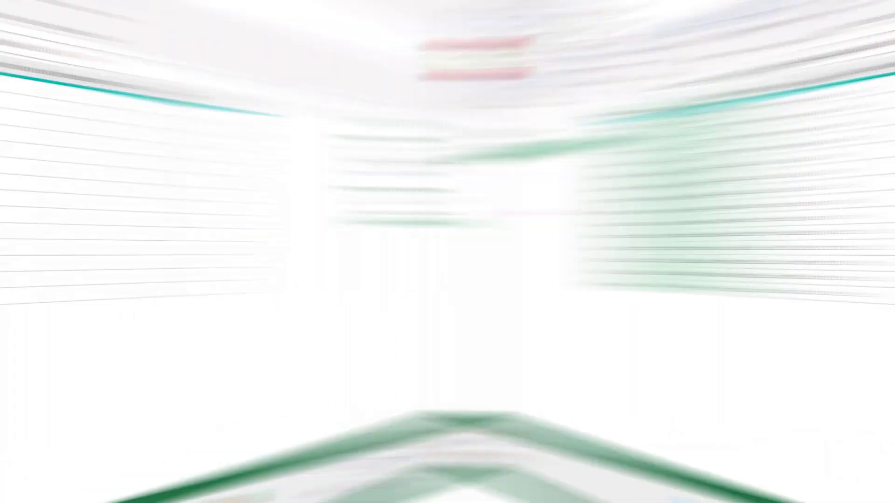
key(BackSpace)
key(BackSpace)
key(BackSpace)
key(BackSpace)
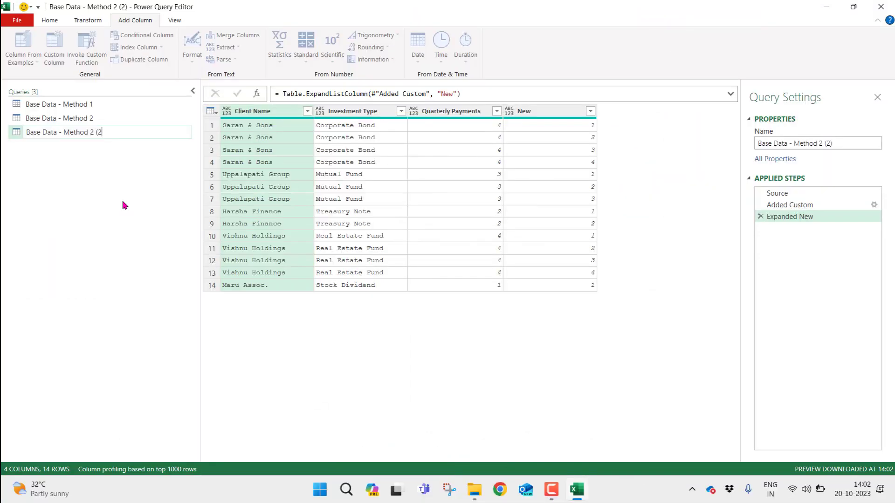
key(BackSpace)
text(3)
key(Return)
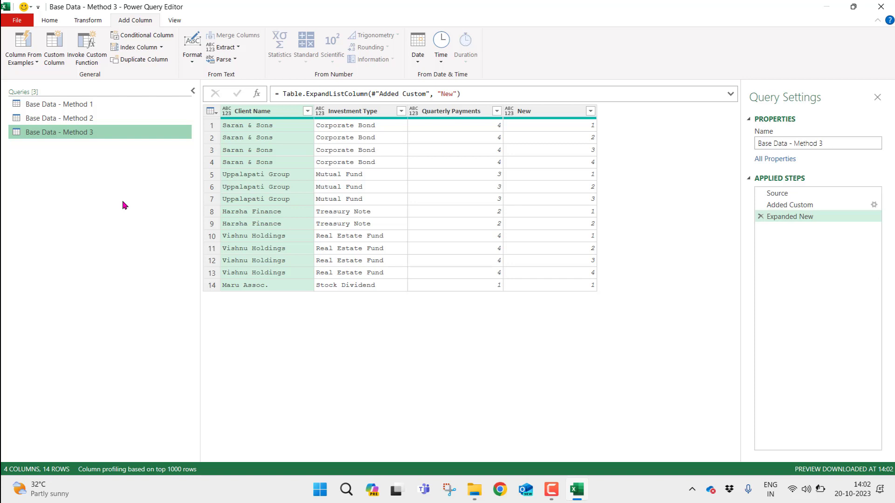
Delete the Expanded New and Added Custom steps from the Base Data - Method 3 query, keeping only Source
click(761, 218)
click(760, 217)
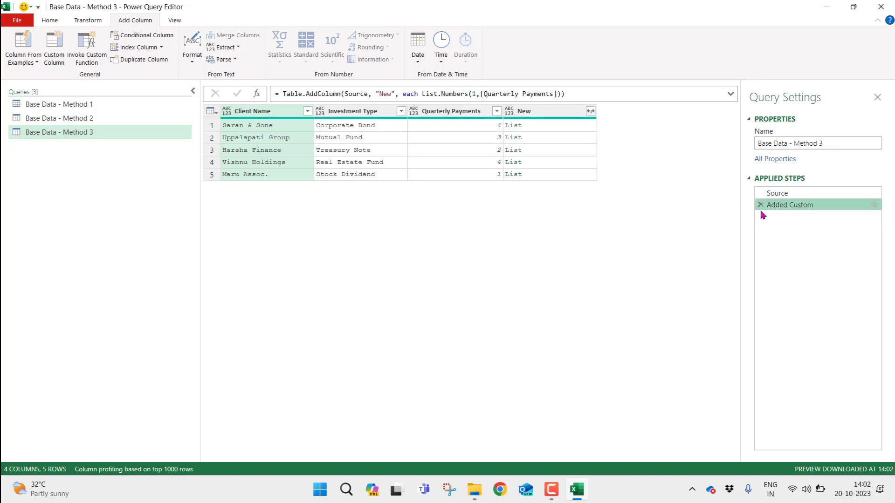
click(760, 205)
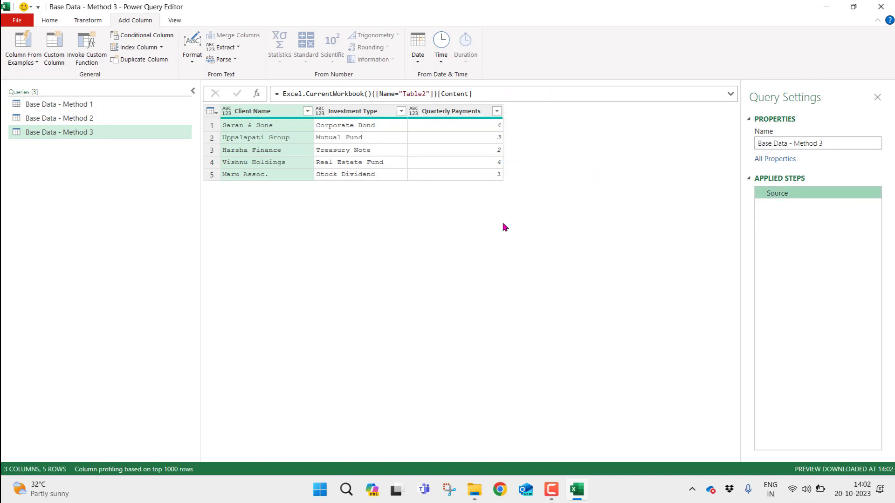
Start a custom column in the Base Data - Method 3 query and name it New
click(54, 47)
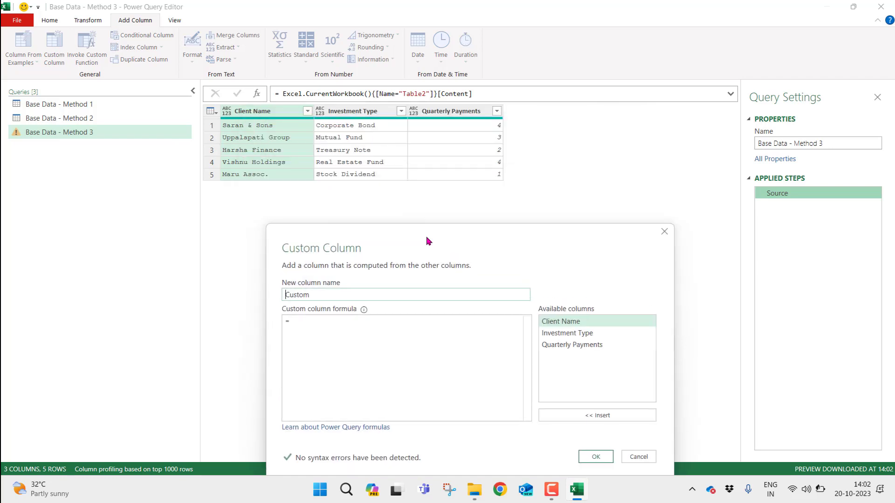
drag(447, 238, 464, 216)
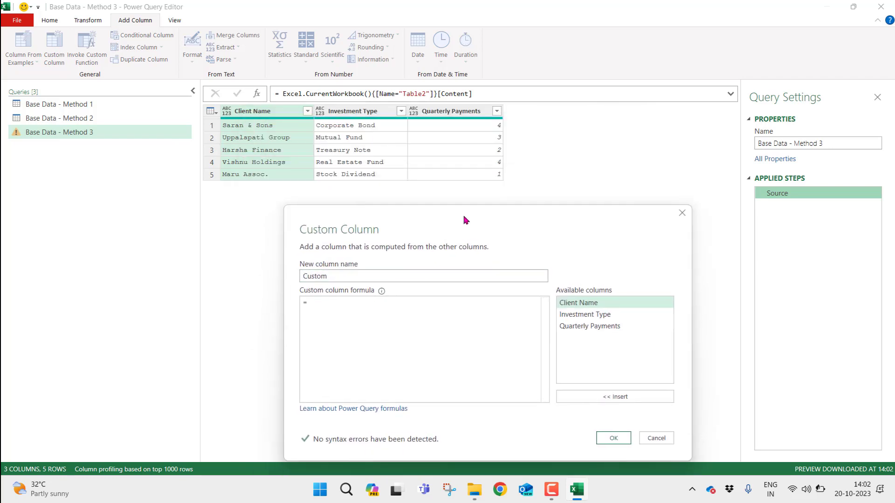
double_click(455, 271)
text(New)
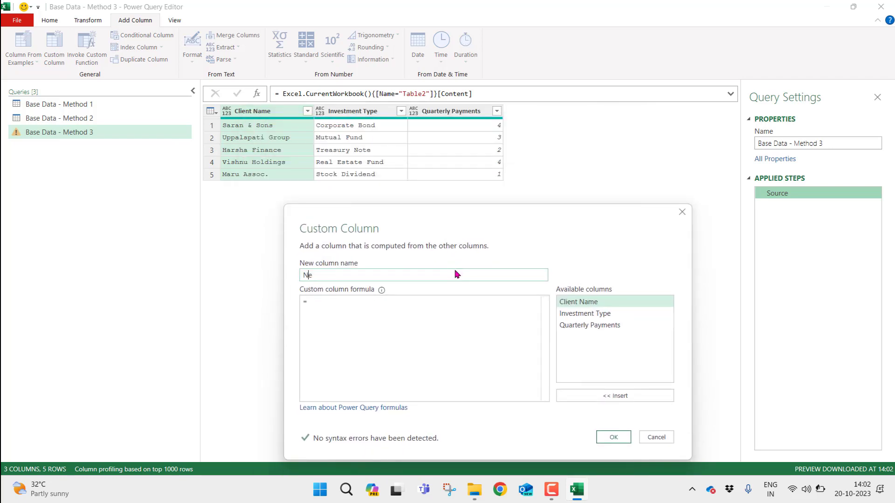
Enter the custom column formula {1..[Quarterly Payments]} and add the column to the query
click(467, 314)
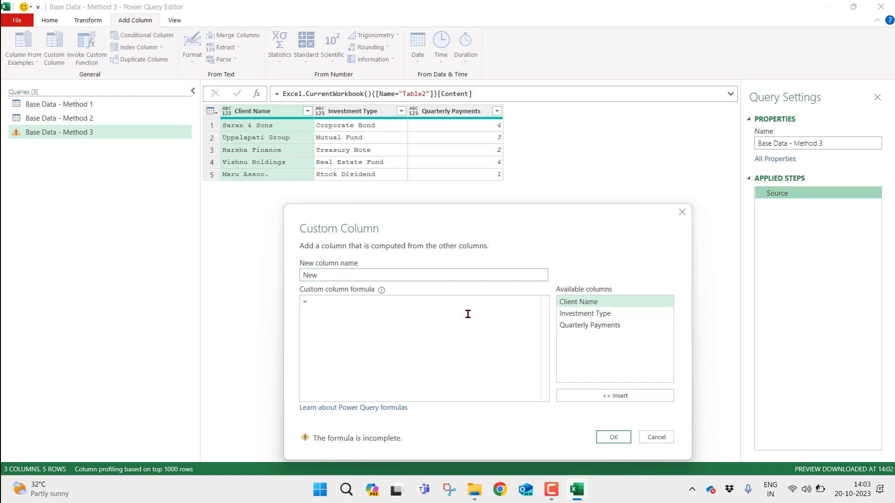
text({)
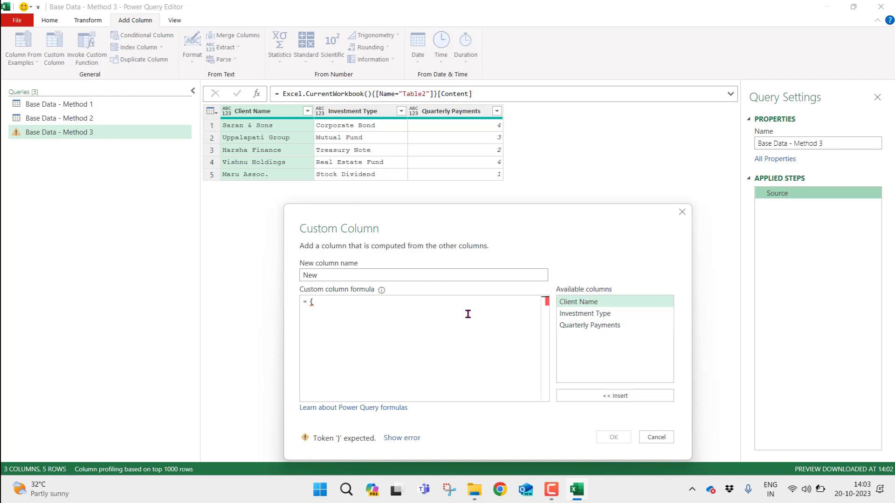
text(})
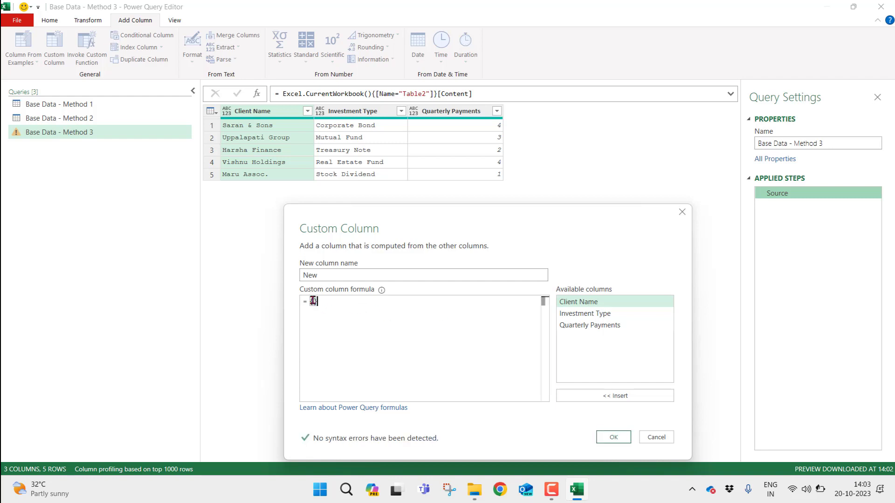
text(1..10)
click(356, 303)
double_click(328, 301)
key(BackSpace)
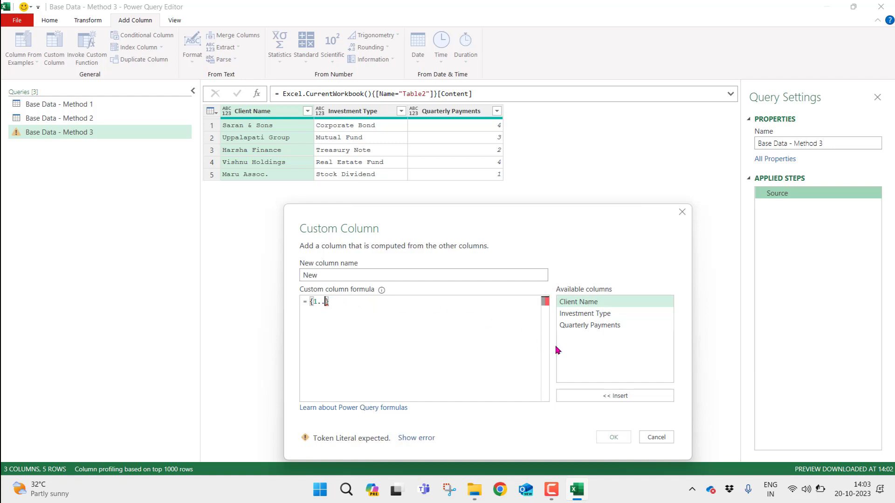
double_click(598, 325)
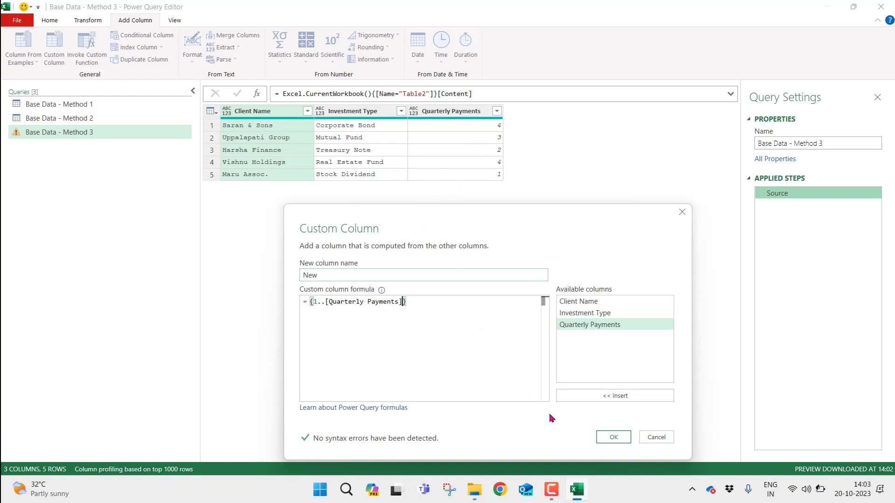
click(620, 440)
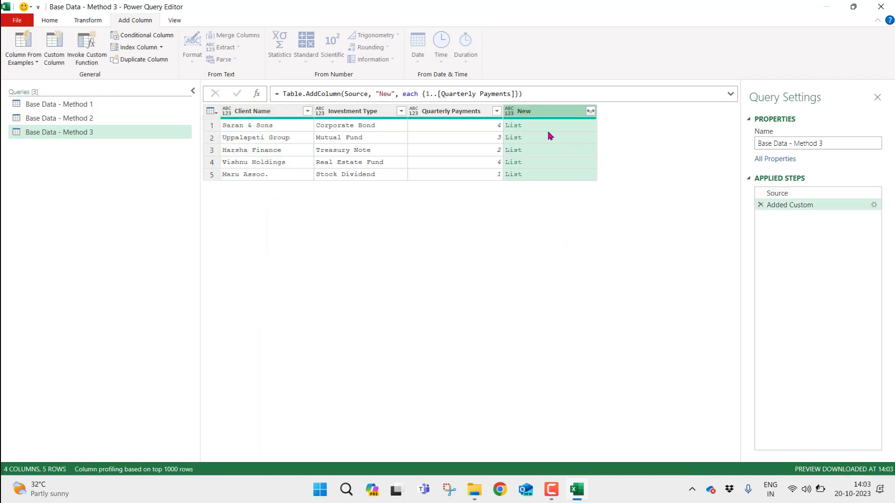
Preview the list in each row of the Base Data - Method 3 query's New column
click(545, 125)
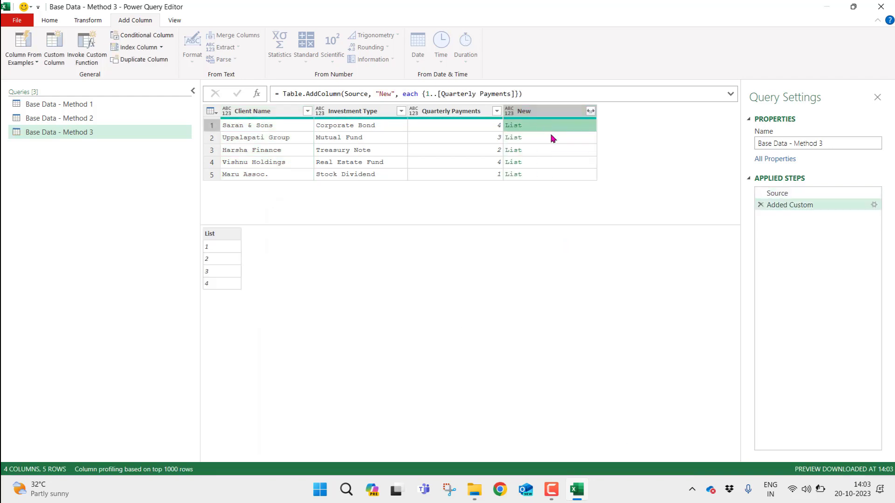
click(551, 138)
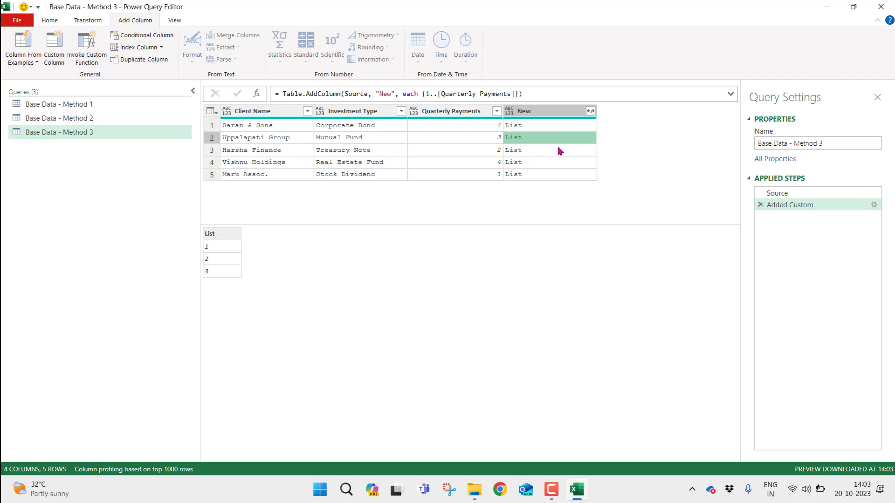
click(560, 151)
click(559, 162)
click(564, 174)
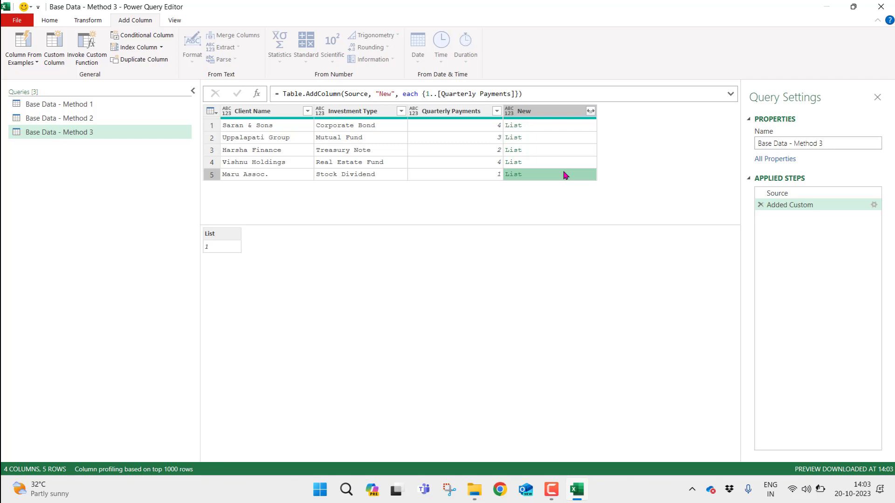
Expand the Method 3 query's New column to new rows and compare the results of all three method queries
click(591, 112)
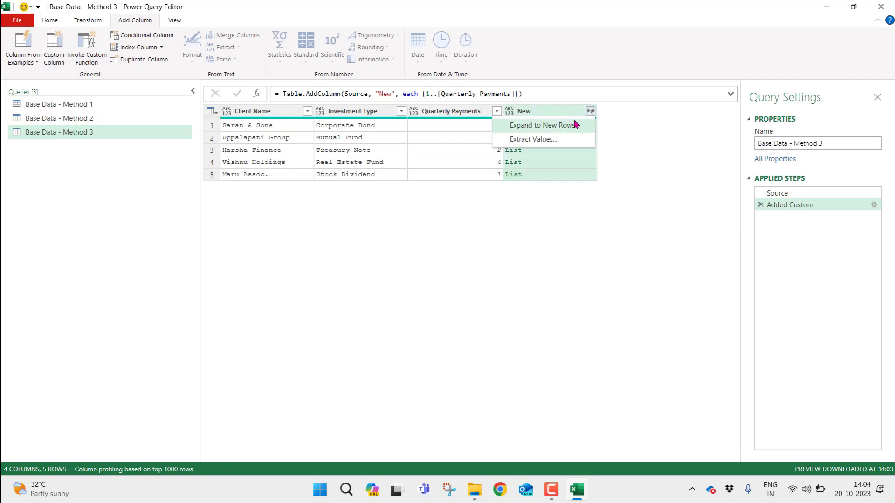
click(583, 131)
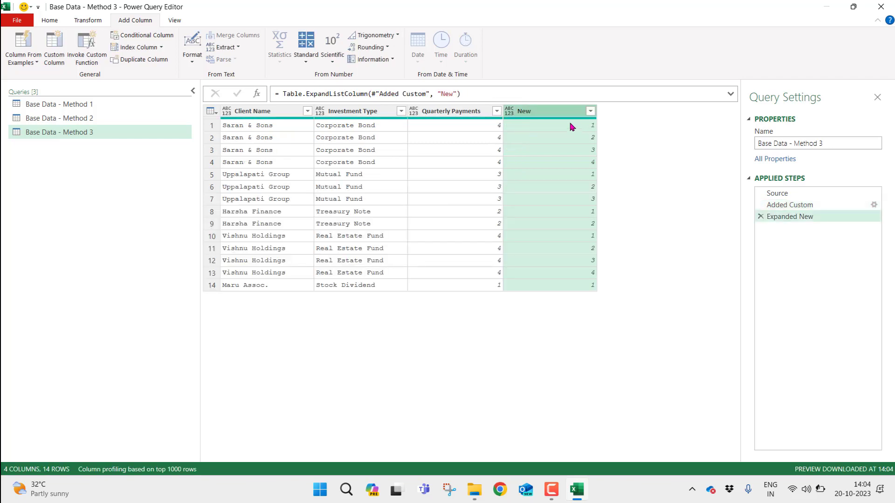
click(116, 121)
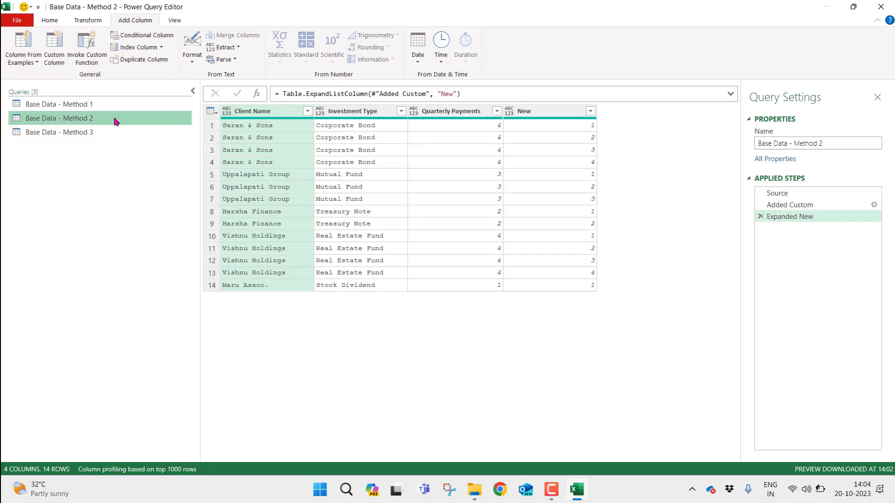
click(103, 105)
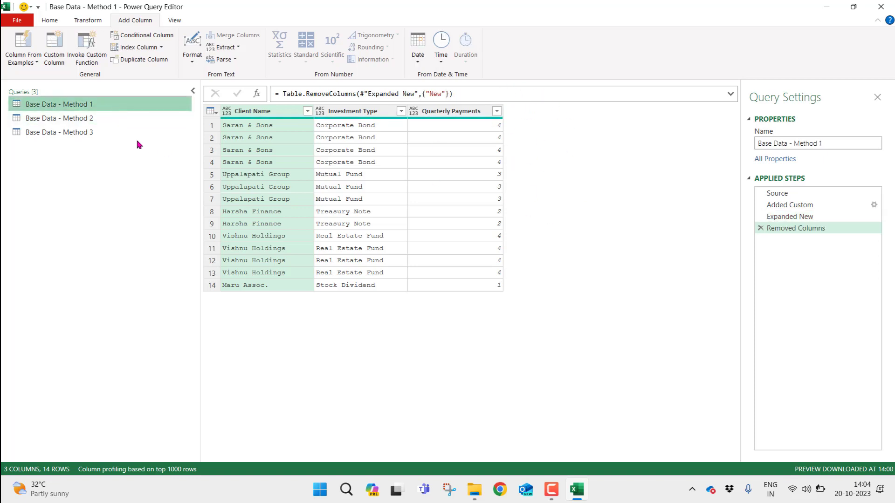
click(123, 121)
click(124, 132)
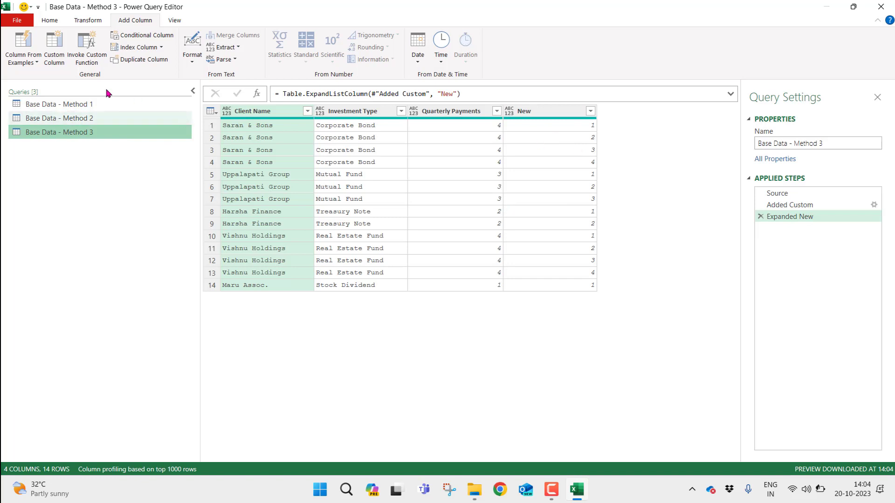
Close the query editor and load the queries to the workbook as Only Create Connection
click(49, 22)
click(15, 59)
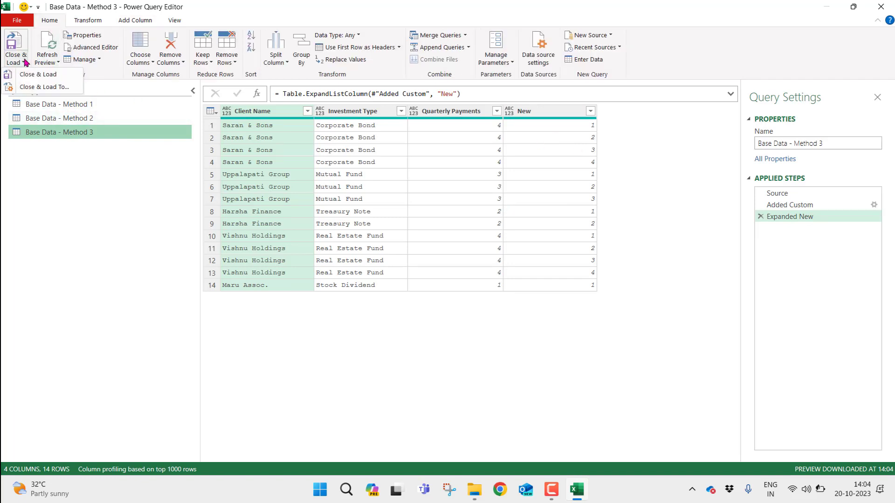
click(57, 89)
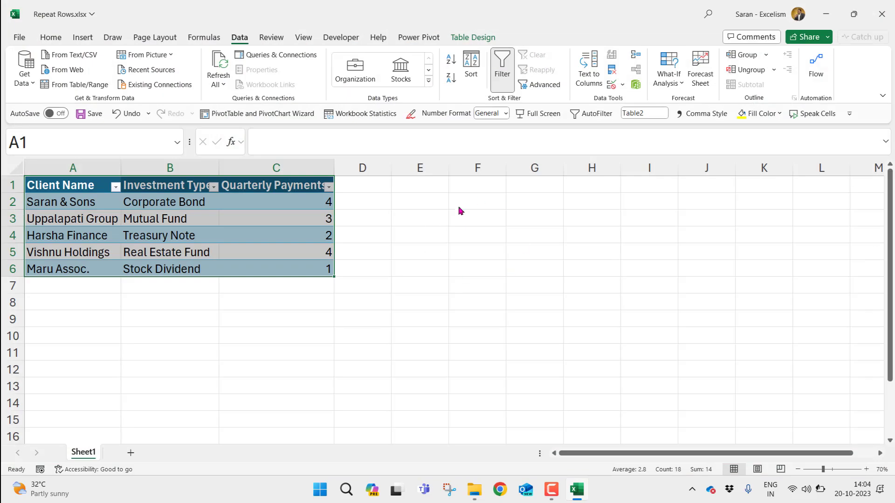
click(368, 185)
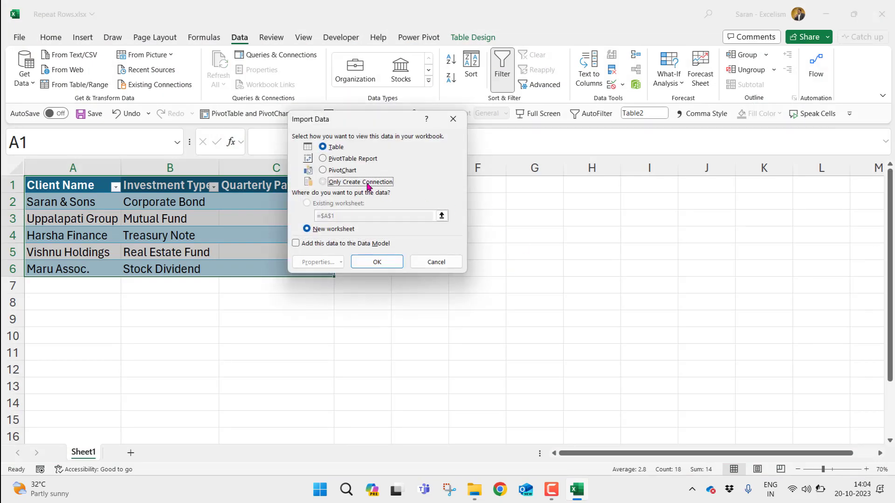
click(392, 261)
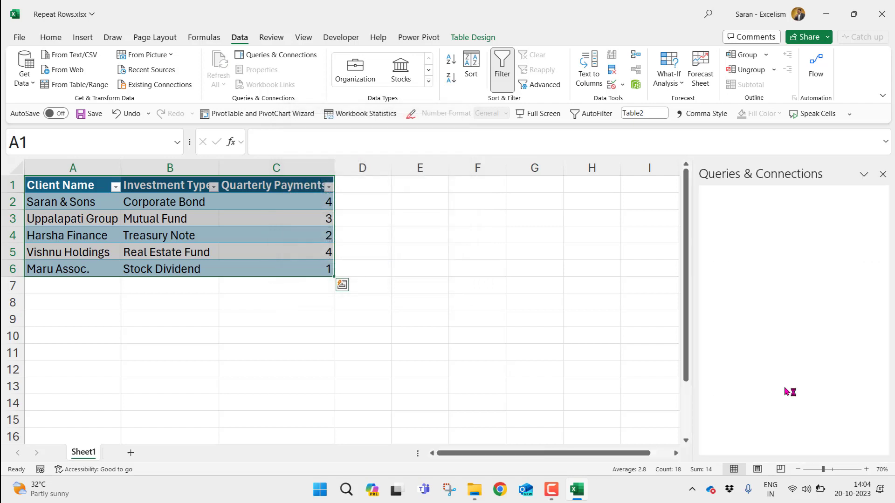
Close the Queries & Connections list and zoom the worksheet out to 50%
click(883, 174)
click(797, 469)
click(797, 469)
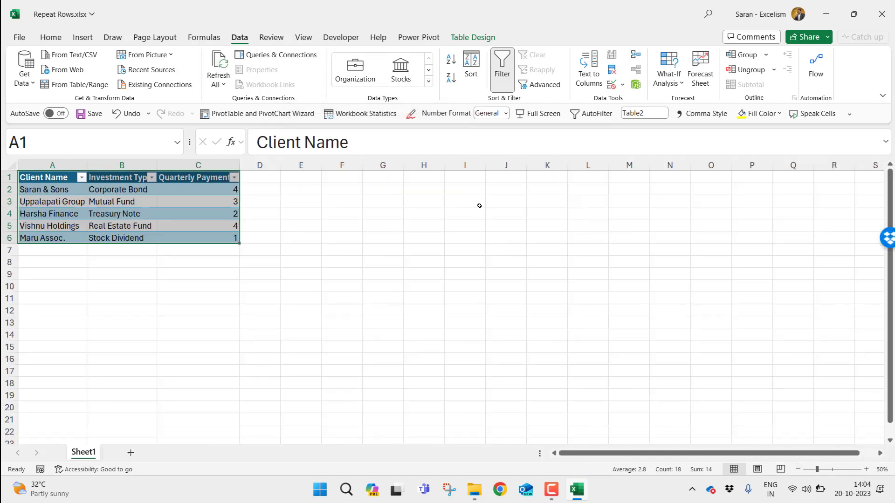
Load the Base Data - Method 1 query as a table on the existing worksheet at cell E1
click(300, 178)
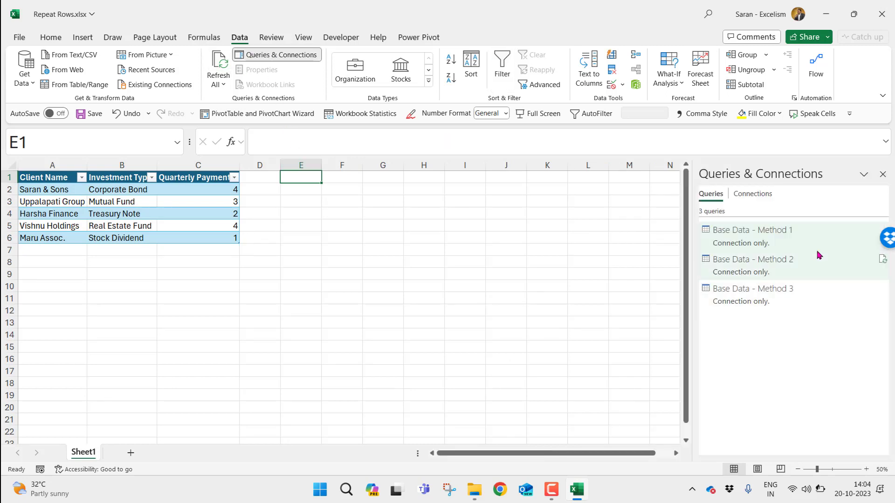
right_click(795, 228)
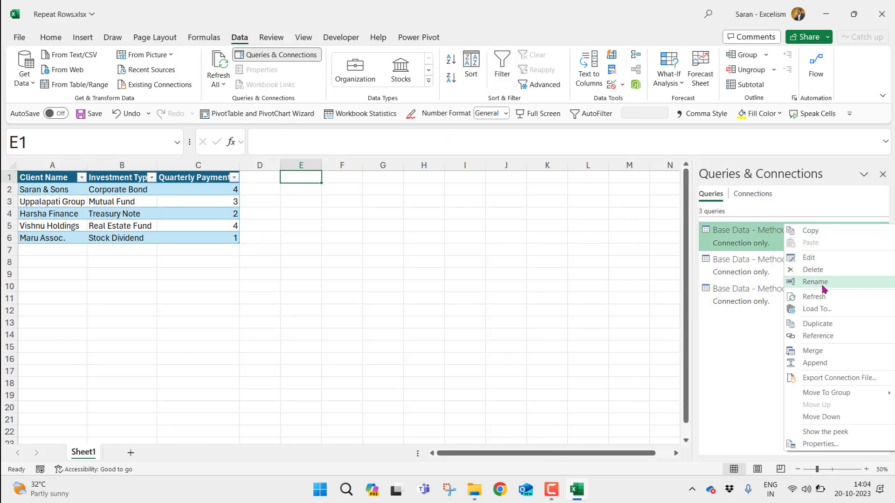
click(849, 309)
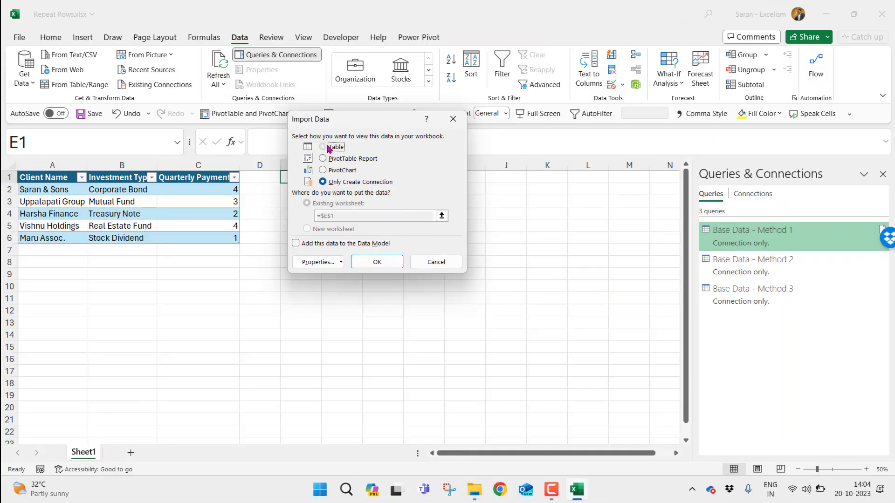
click(330, 147)
click(383, 266)
click(383, 266)
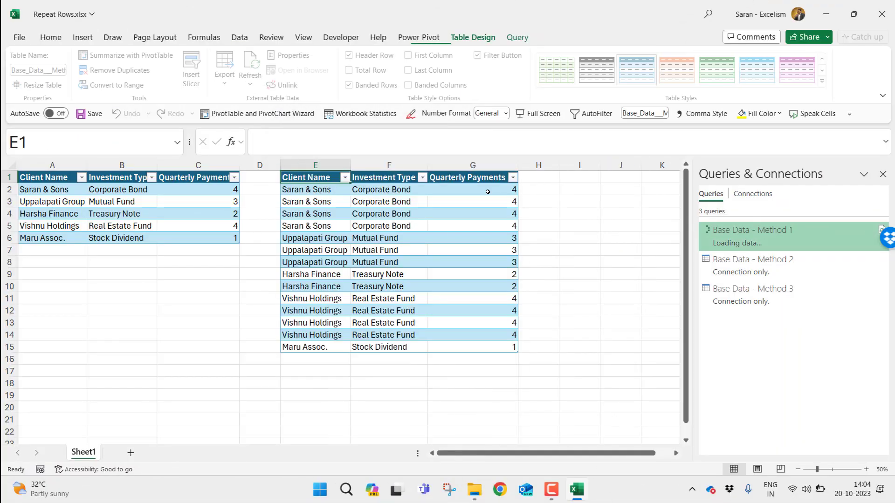
Load the Base Data - Method 2 query as a table on the existing worksheet at cell I1
right_click(783, 267)
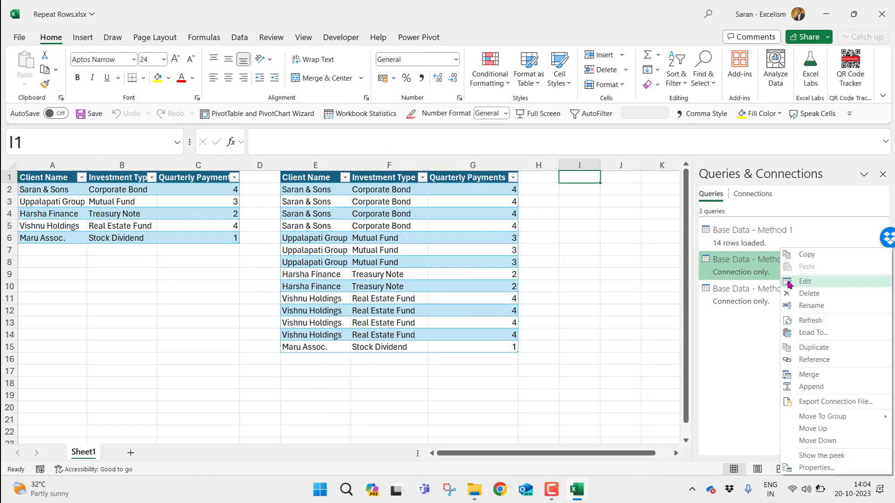
click(816, 329)
click(331, 147)
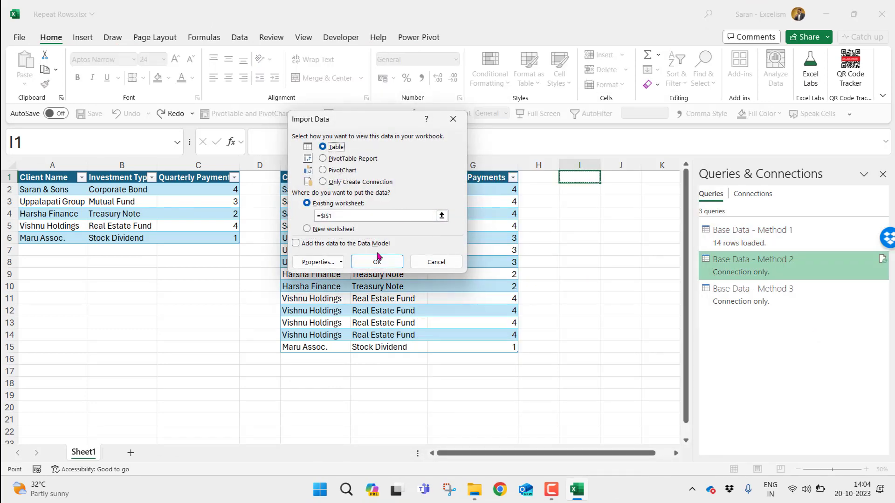
click(379, 262)
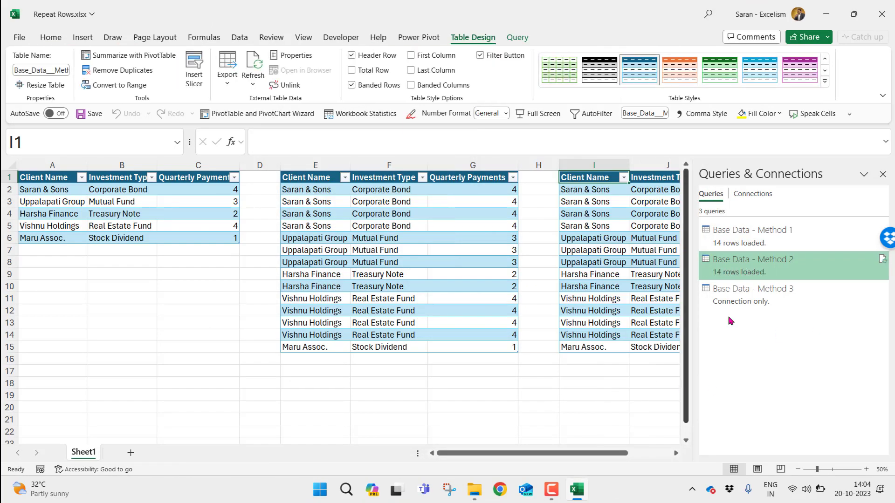
Load the Base Data - Method 3 query as a table on the existing worksheet at cell N1
right_click(788, 292)
click(815, 332)
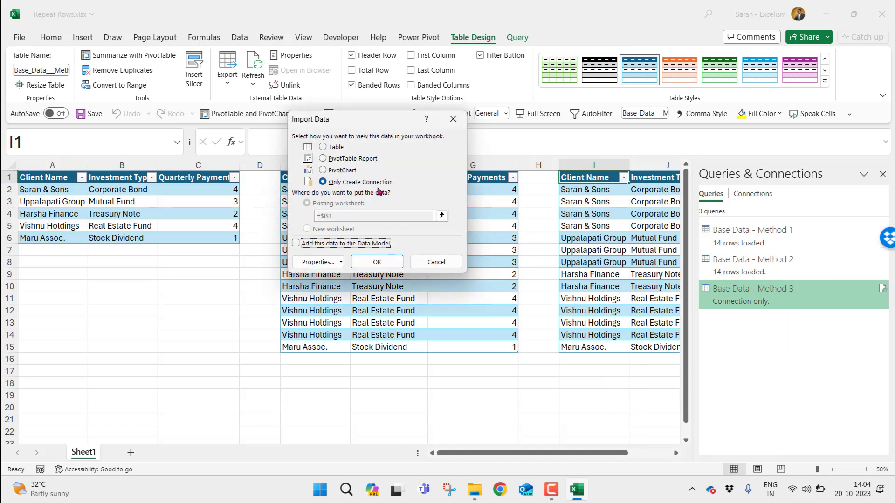
click(323, 147)
click(377, 262)
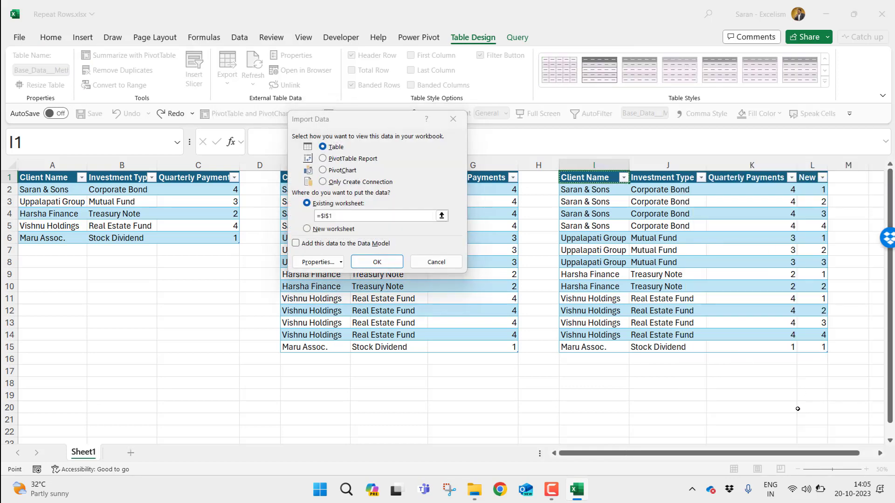
click(880, 453)
click(880, 453)
click(750, 177)
click(377, 262)
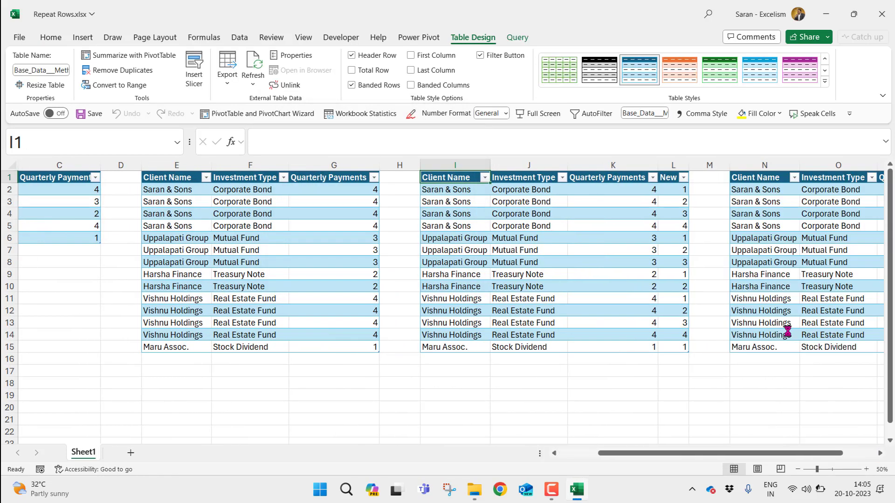
Move all three loaded query tables together below the source table, starting at cell A9
click(177, 172)
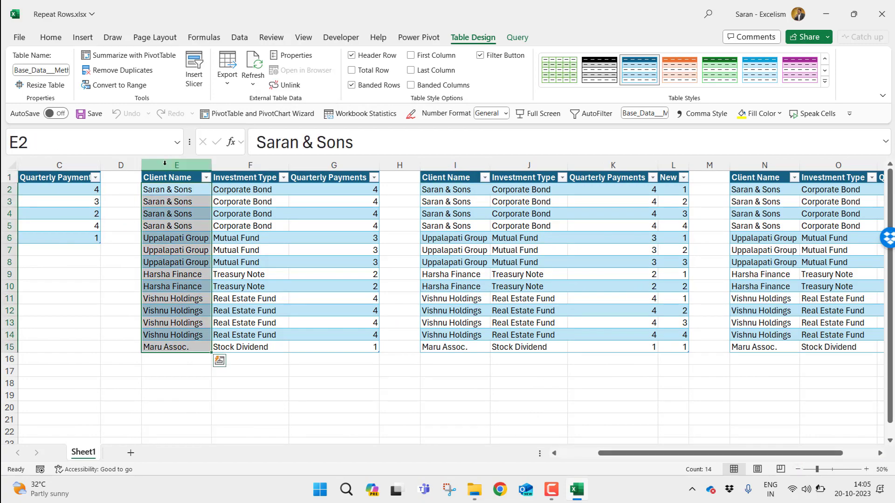
click(165, 165)
key(ctrl+shift+Down)
key(ctrl+shift+Right)
key(ctrl+shift+Right)
key(ctrl+shift+Right)
key(ctrl+shift+Right)
key(ctrl+shift+Right)
key(ctrl+shift+Right)
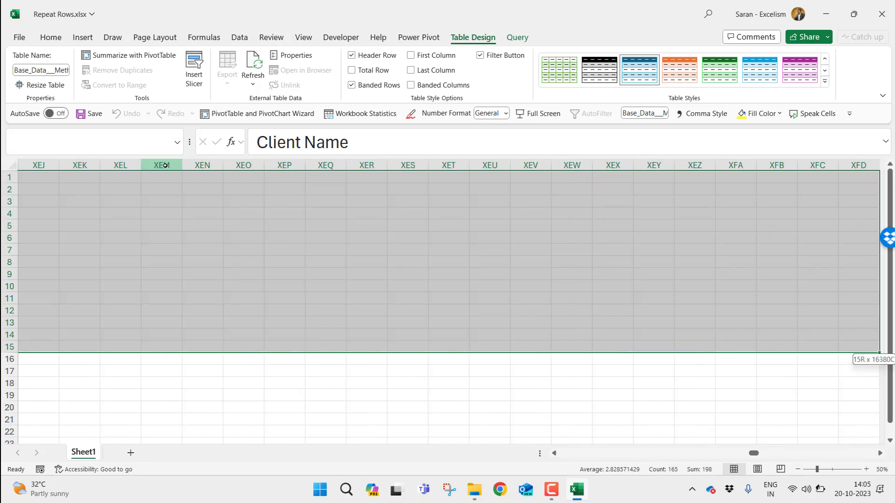
key(ctrl+shift+Left)
key(ctrl+x)
key(Left)
key(Left)
key(Left)
key(Left)
key(Down)
key(Down)
key(Down)
key(Down)
key(Down)
key(Down)
key(Down)
key(Down)
key(ctrl+v)
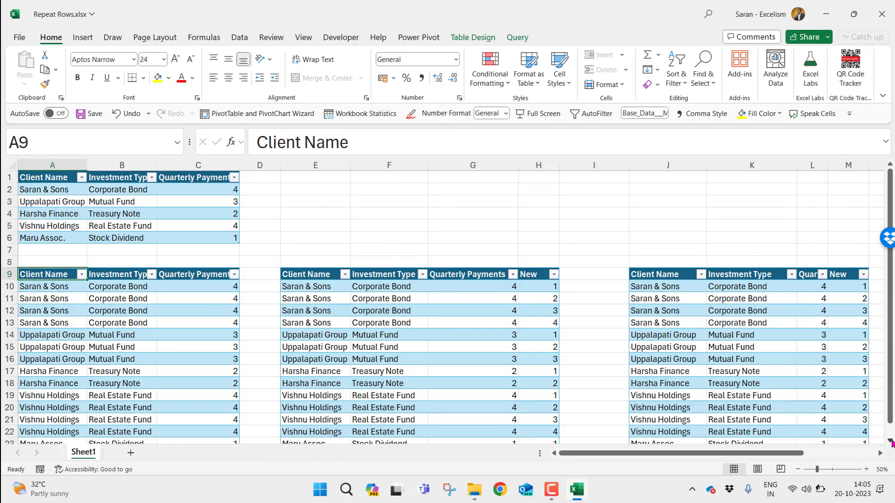
scroll(891, 388, down, 1)
scroll(891, 388, up, 1)
Set the source table's first four Quarterly Payments values to 2, 1, 4 and 5, and refresh all queries
click(223, 189)
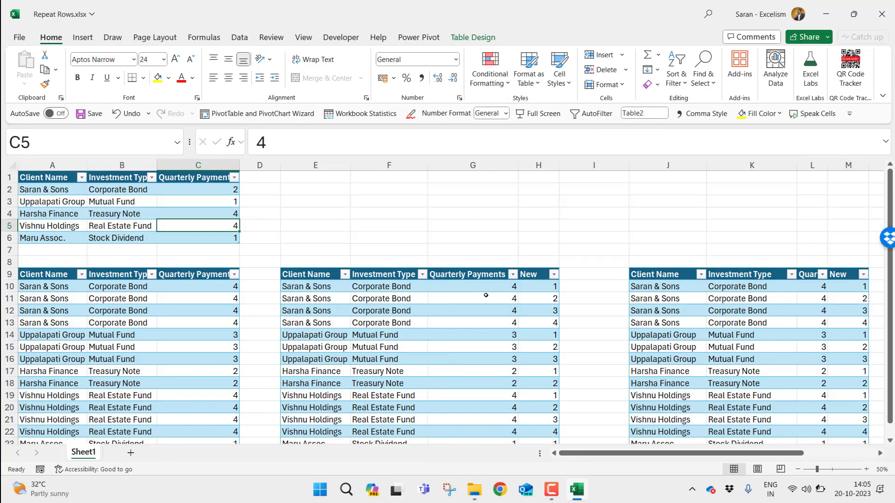
text(5)
key(Return)
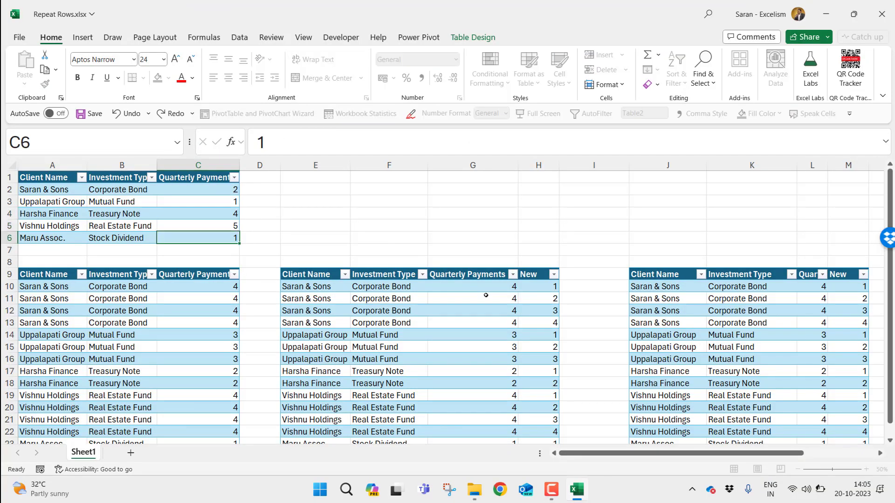
click(239, 37)
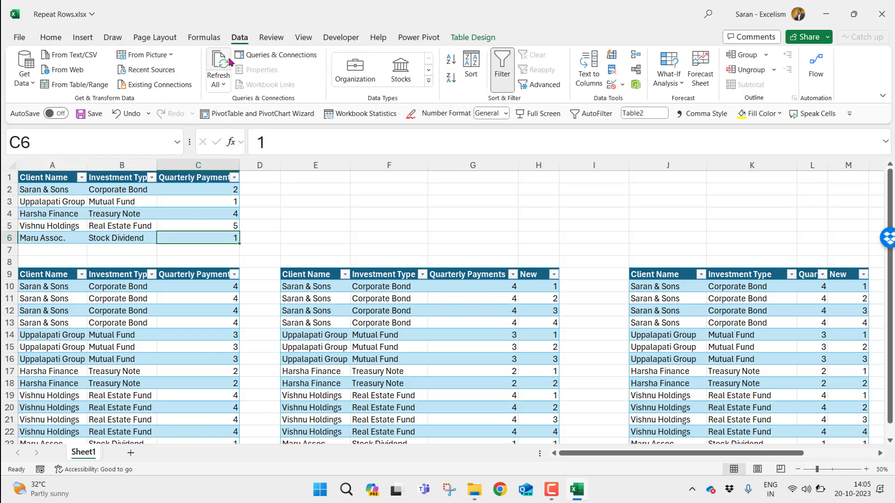
click(218, 70)
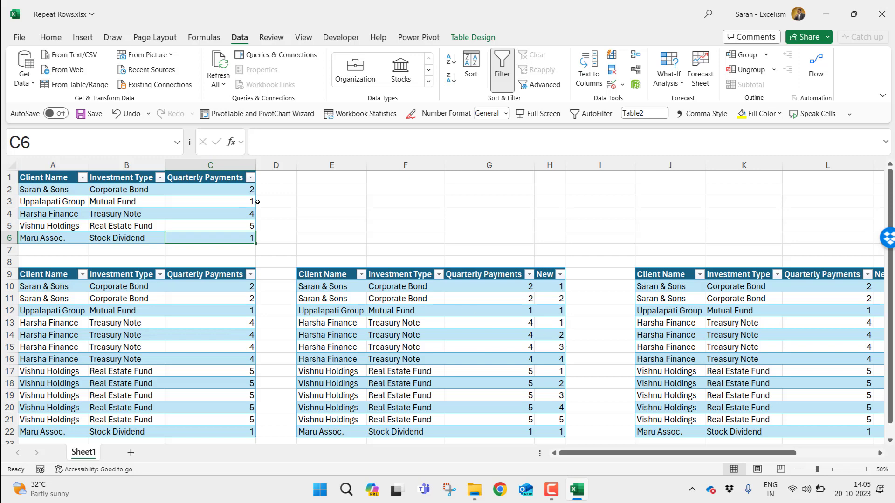
Fill the source table's Quarterly Payments cells C2:C6 with =RANDBETWEEN(1,5) and refresh all queries
drag(243, 189, 244, 234)
text(=RANDBETWEEN()
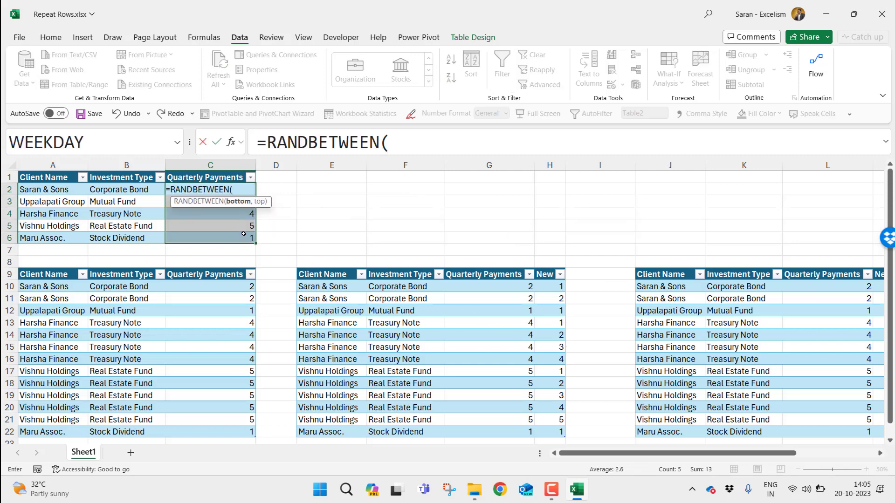
text(1,5)
key(ctrl+Return)
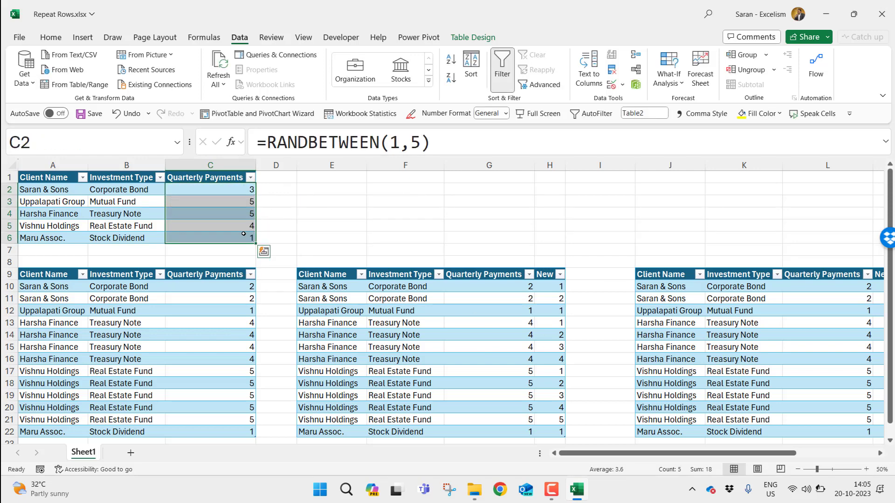
click(217, 62)
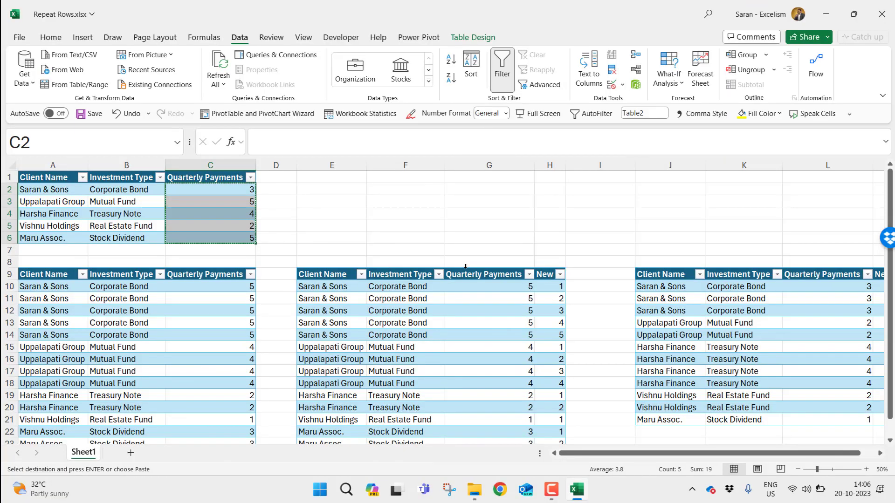
Replace the random formulas in C2:C6 with their values, and refresh all queries to compare the repeated rows with the source
key(ctrl+alt+v)
key(v)
key(Return)
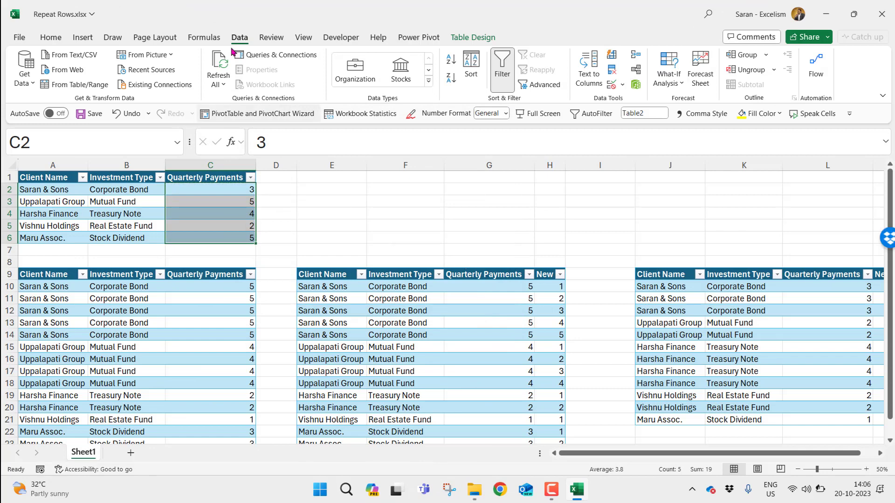
click(218, 65)
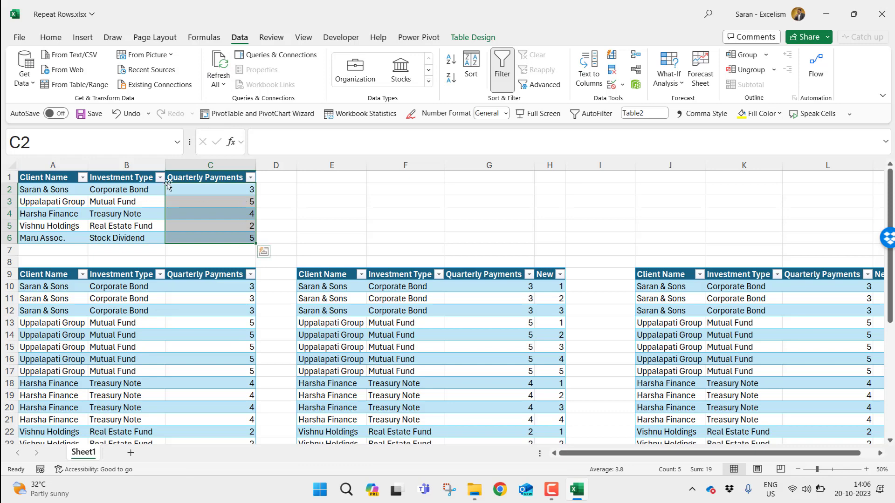
drag(233, 286, 237, 310)
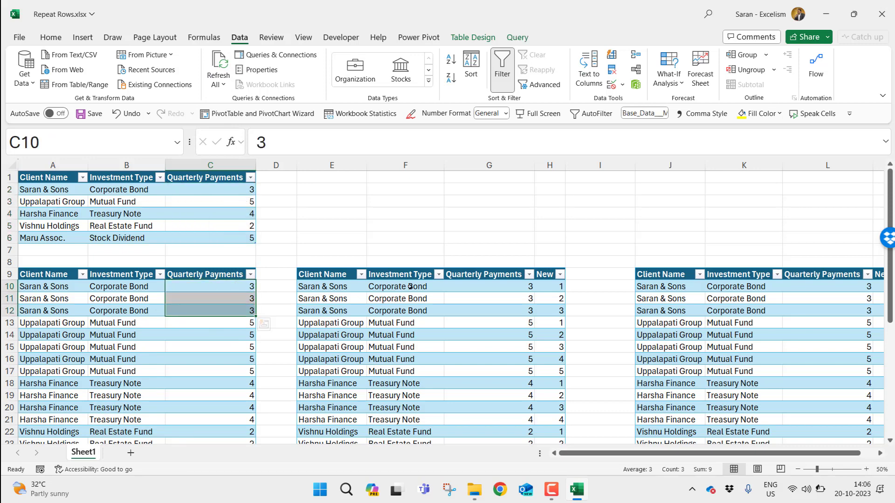